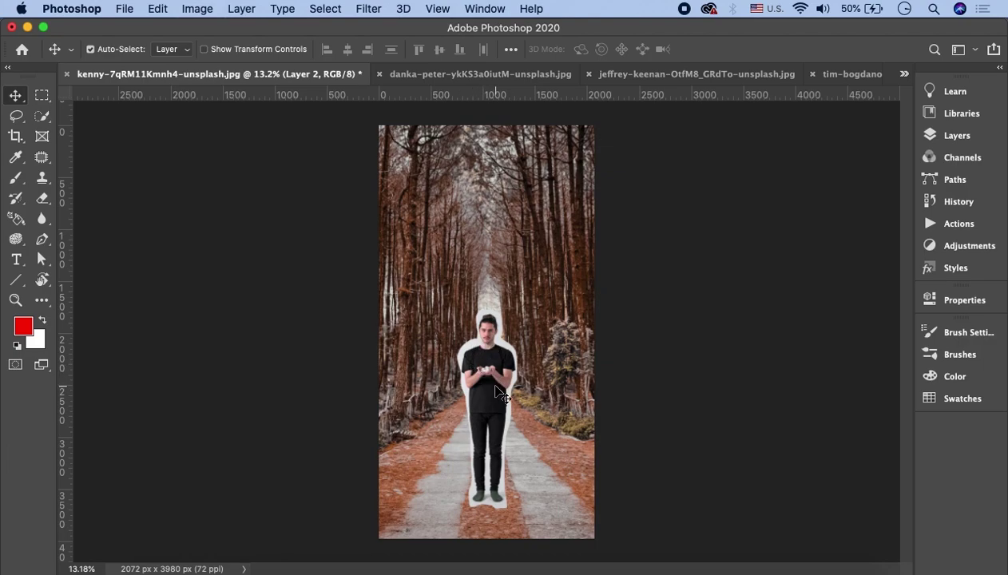
- Switch to the open minimalism-1_19E6-l9ng-unsplash.jpg photo of the man against grey
{"action": "left_click", "coordinate": [905, 76]}
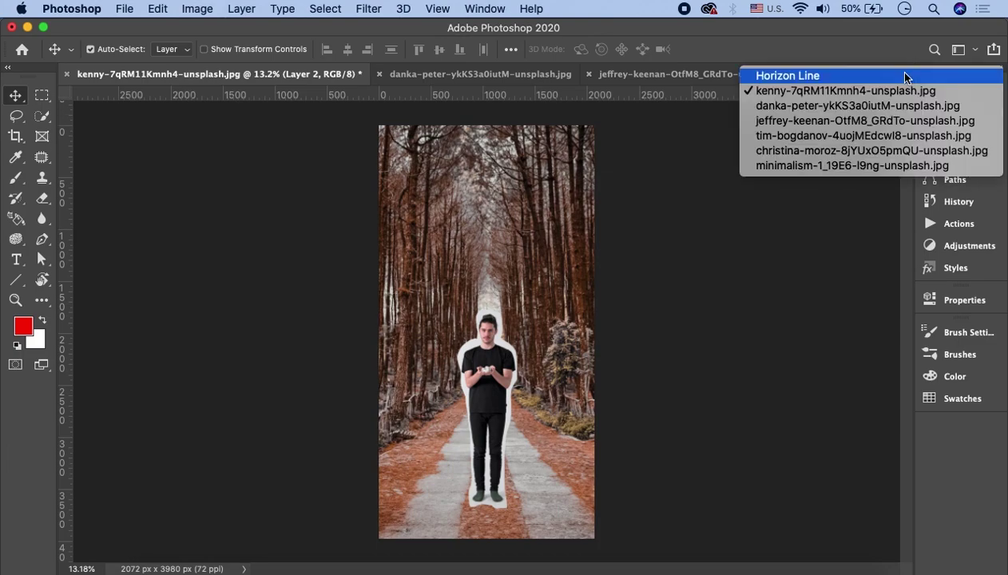
{"action": "left_click", "coordinate": [867, 166]}
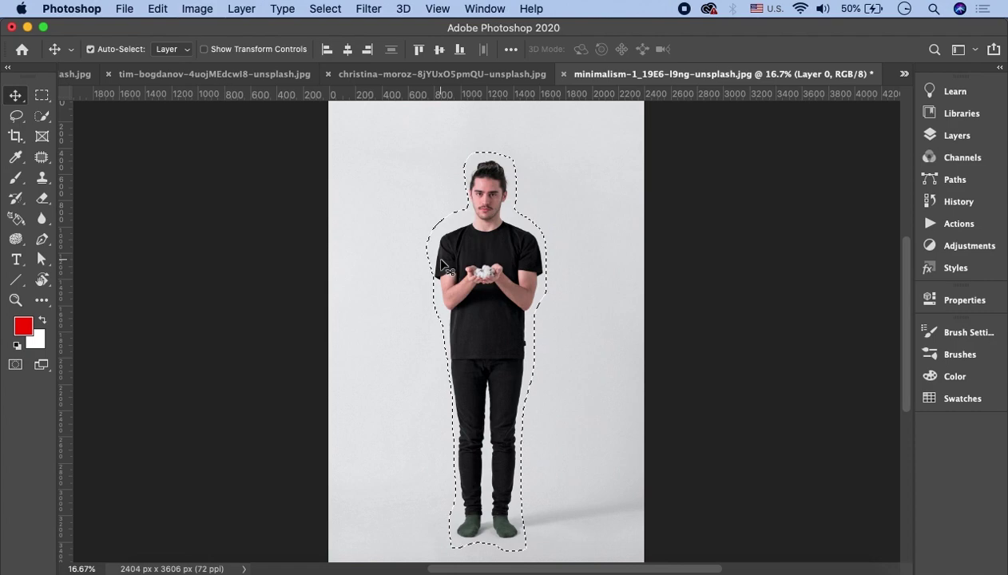
- With Quick Selection active and a larger brush, deselect the old outline around the man
{"action": "key", "text": "w"}
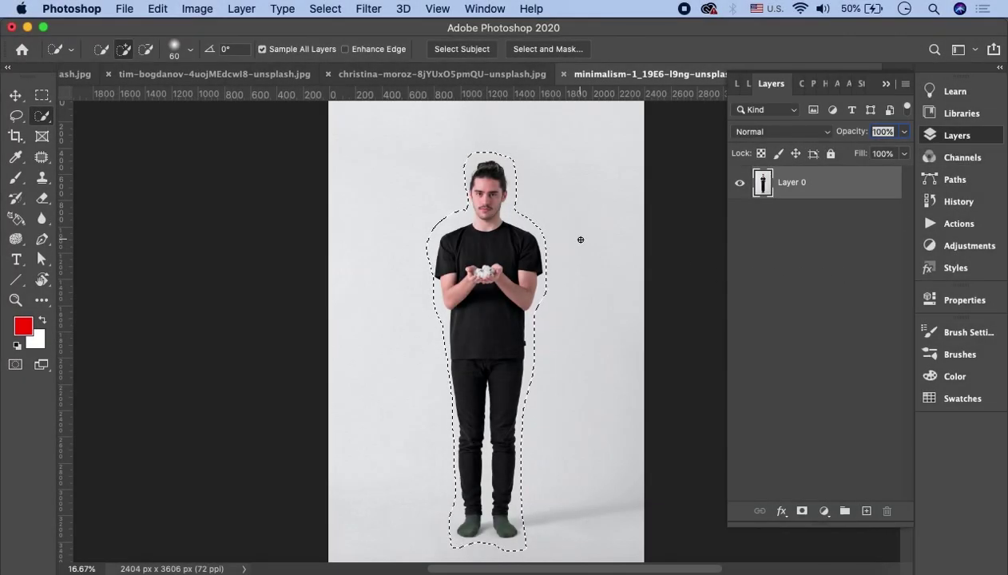
{"action": "key", "text": "bracketright"}
{"action": "key", "text": "bracketright"}
{"action": "key", "text": "bracketright"}
{"action": "key", "text": "bracketright"}
{"action": "key", "text": "bracketright"}
{"action": "key", "text": "bracketright"}
{"action": "key", "text": "bracketright"}
{"action": "key", "text": "bracketright"}
{"action": "key", "text": "ctrl+d"}
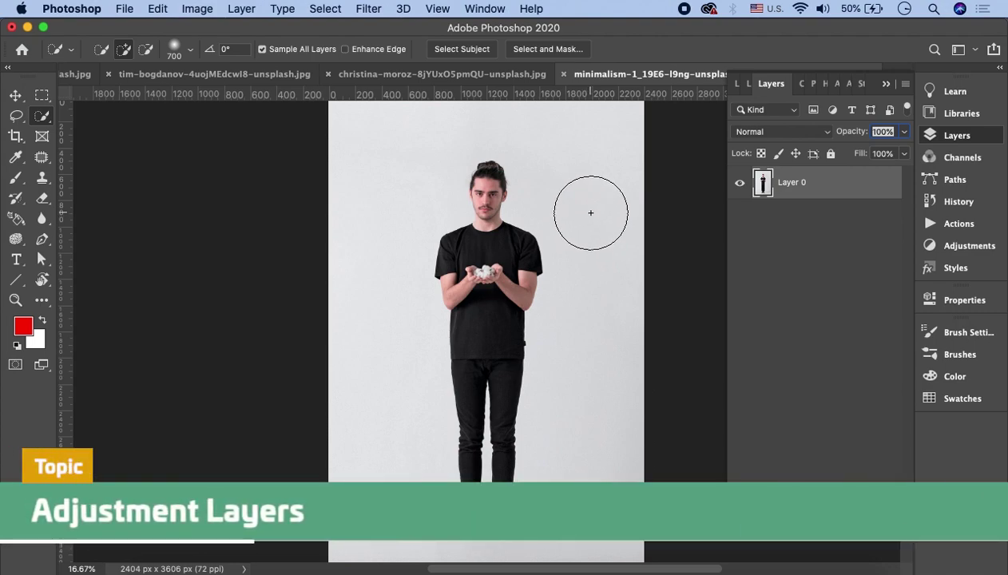
- Quick-select the grey backdrop on both sides of the man
{"action": "left_click", "coordinate": [569, 164]}
{"action": "left_click", "coordinate": [405, 187]}
{"action": "left_click", "coordinate": [367, 346]}
{"action": "left_click", "coordinate": [607, 425]}
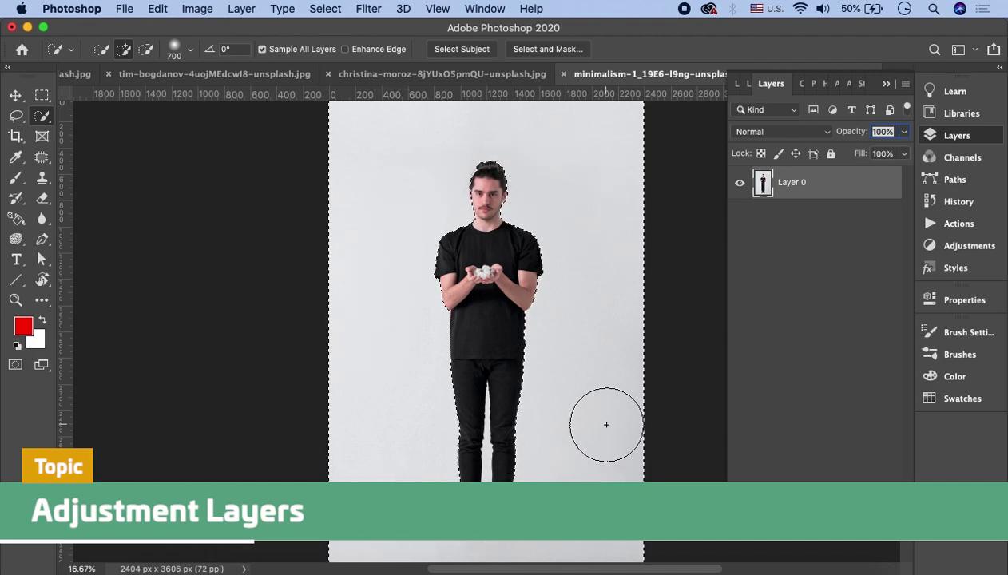
- Zoom in and add the gap between the legs with a smaller brush
{"action": "scroll", "coordinate": [506, 206], "scroll_direction": "up", "scroll_amount": 3}
{"action": "scroll", "coordinate": [506, 206], "scroll_direction": "down", "scroll_amount": 5}
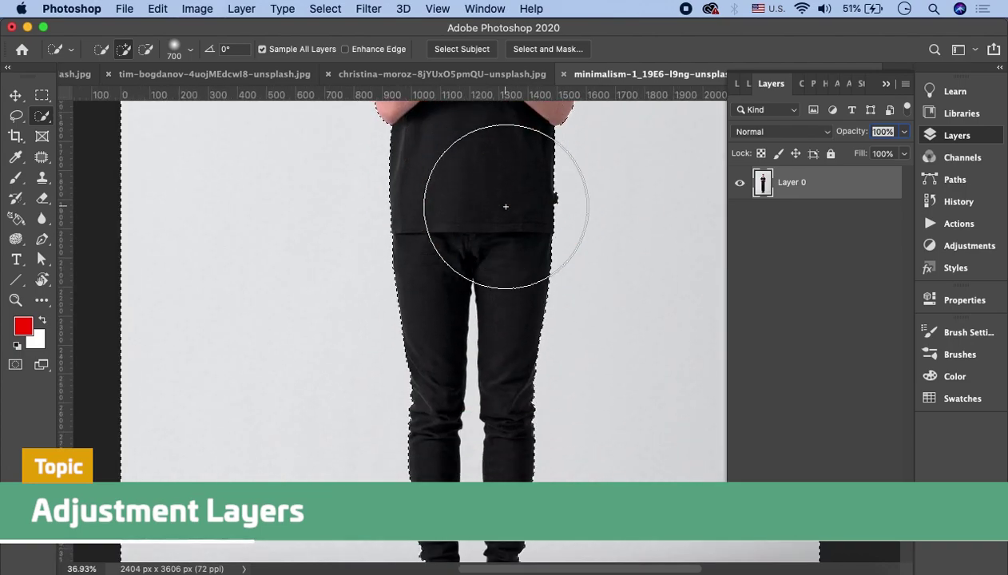
{"action": "scroll", "coordinate": [488, 337], "scroll_direction": "up", "scroll_amount": 2}
{"action": "scroll", "coordinate": [463, 354], "scroll_direction": "up", "scroll_amount": 3}
{"action": "scroll", "coordinate": [463, 354], "scroll_direction": "up", "scroll_amount": 3}
{"action": "key", "text": "bracketleft"}
{"action": "key", "text": "bracketleft"}
{"action": "key", "text": "bracketleft"}
{"action": "key", "text": "bracketleft"}
{"action": "key", "text": "bracketleft"}
{"action": "key", "text": "bracketleft"}
{"action": "key", "text": "bracketleft"}
{"action": "key", "text": "bracketleft"}
{"action": "key", "text": "bracketleft"}
{"action": "key", "text": "bracketleft"}
{"action": "key", "text": "bracketleft"}
{"action": "key", "text": "bracketleft"}
{"action": "key", "text": "bracketleft"}
{"action": "key", "text": "bracketleft"}
{"action": "left_click", "coordinate": [429, 442], "text": "alt"}
- Shrink the Quick Selection brush to a few pixels for the thin sliver
{"action": "scroll", "coordinate": [425, 429], "scroll_direction": "down", "scroll_amount": 5}
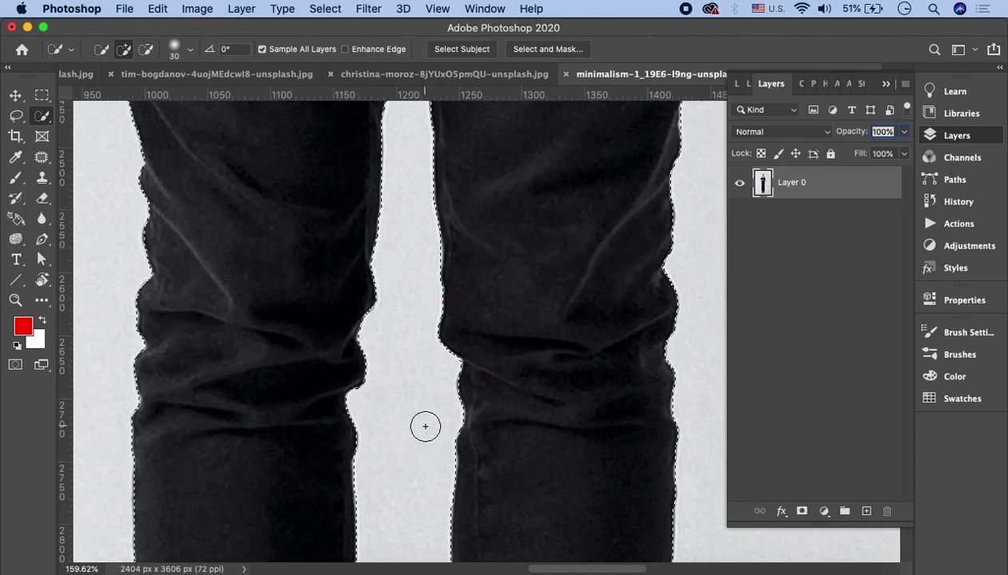
{"action": "scroll", "coordinate": [425, 426], "scroll_direction": "down", "scroll_amount": 5}
{"action": "scroll", "coordinate": [425, 426], "scroll_direction": "down", "scroll_amount": 5}
{"action": "scroll", "coordinate": [425, 426], "scroll_direction": "down", "scroll_amount": 5}
{"action": "scroll", "coordinate": [425, 426], "scroll_direction": "down", "scroll_amount": 2}
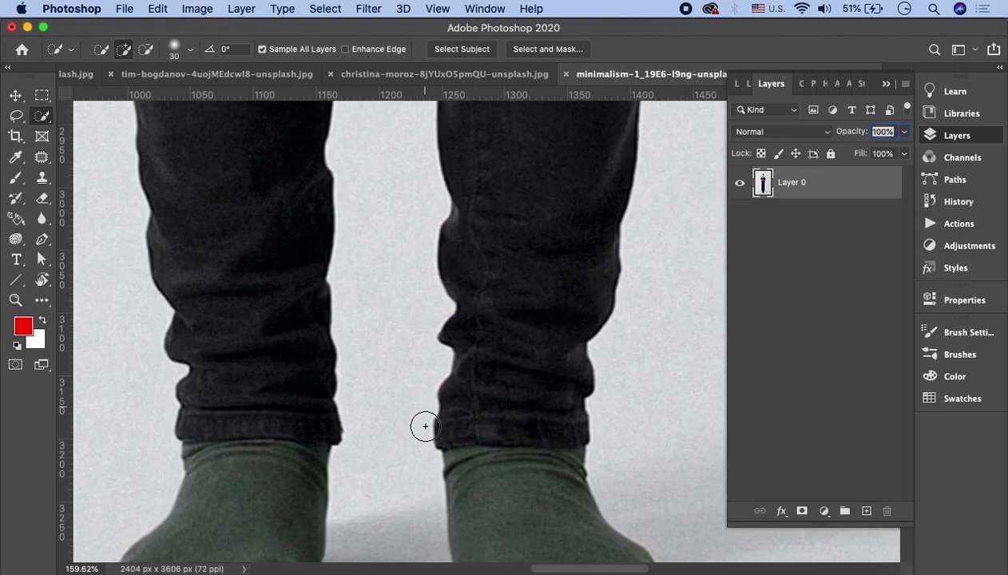
{"action": "scroll", "coordinate": [425, 427], "scroll_direction": "down", "scroll_amount": 5}
{"action": "scroll", "coordinate": [425, 427], "scroll_direction": "up", "scroll_amount": 3}
{"action": "scroll", "coordinate": [425, 426], "scroll_direction": "up", "scroll_amount": 5}
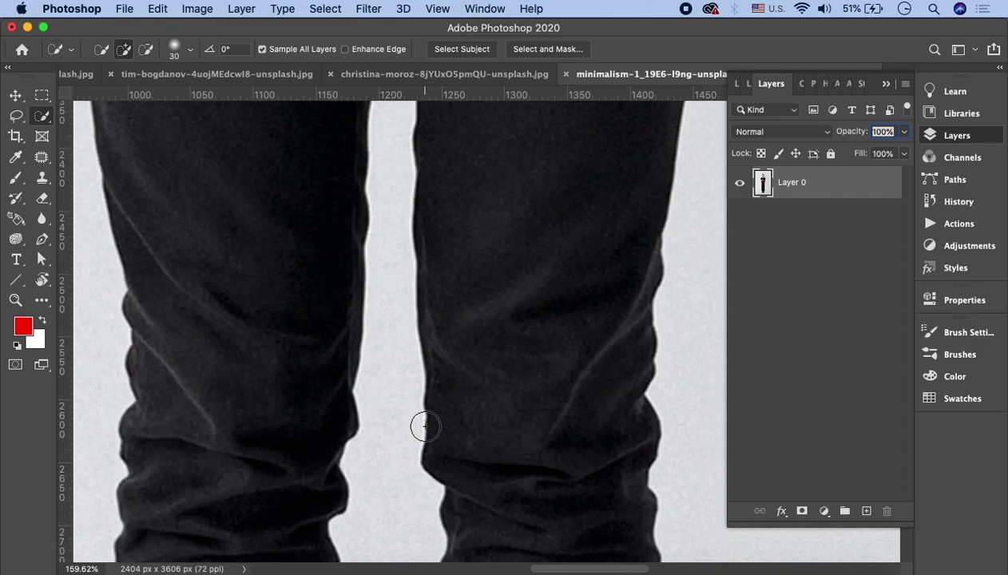
{"action": "scroll", "coordinate": [425, 426], "scroll_direction": "up", "scroll_amount": 5}
{"action": "scroll", "coordinate": [425, 426], "scroll_direction": "up", "scroll_amount": 5}
{"action": "scroll", "coordinate": [425, 427], "scroll_direction": "up", "scroll_amount": 3}
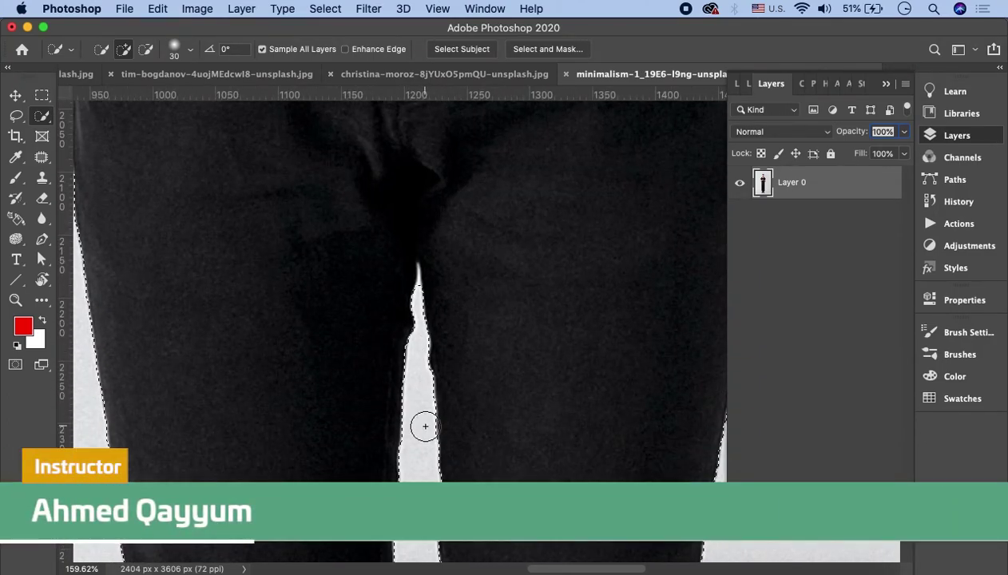
{"action": "scroll", "coordinate": [428, 349], "scroll_direction": "up", "scroll_amount": 5}
{"action": "key", "text": "bracketleft"}
{"action": "key", "text": "bracketleft"}
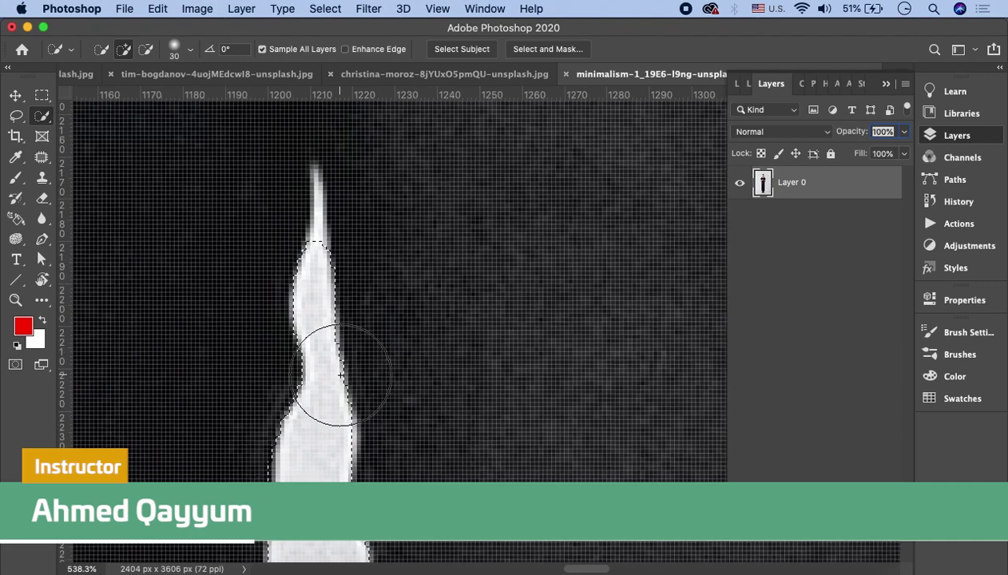
{"action": "key", "text": "bracketleft"}
{"action": "key", "text": "bracketleft"}
{"action": "key", "text": "bracketleft"}
{"action": "key", "text": "bracketleft"}
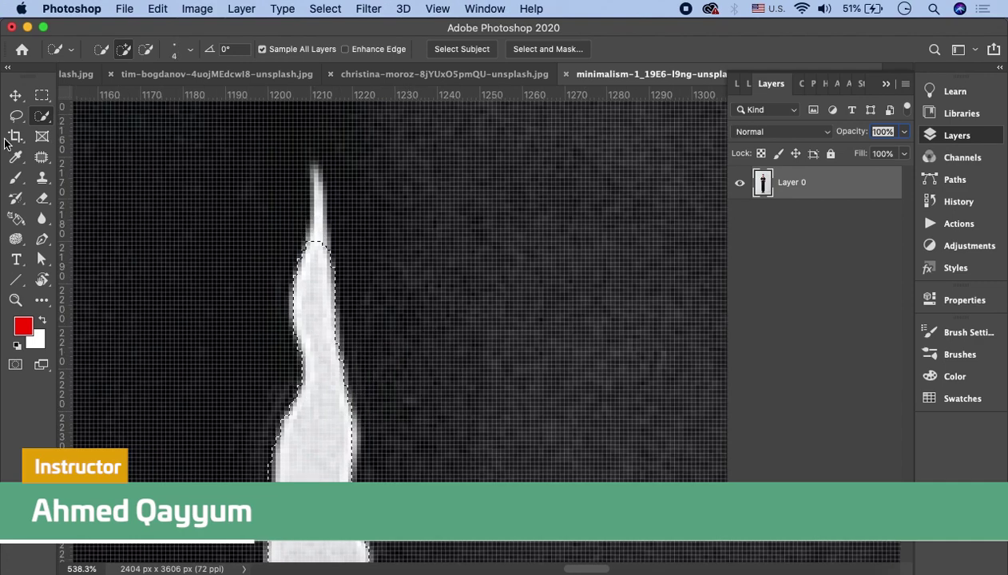
- Add the thin sliver between the thighs to the selection with the Lasso
{"action": "left_click", "coordinate": [16, 115]}
{"action": "key", "text": "shift"}
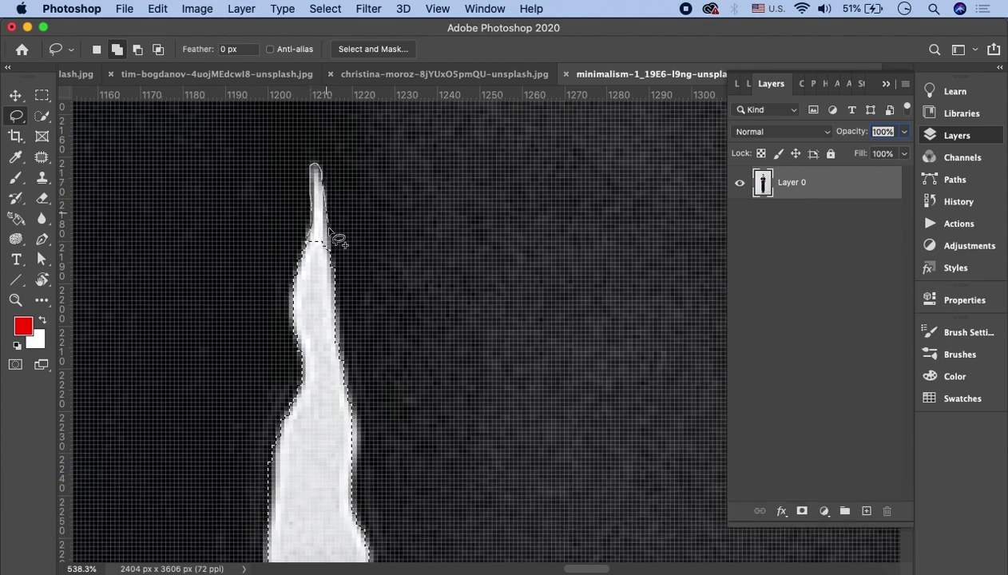
{"action": "left_click_drag", "start_coordinate": [316, 280], "coordinate": [340, 282]}
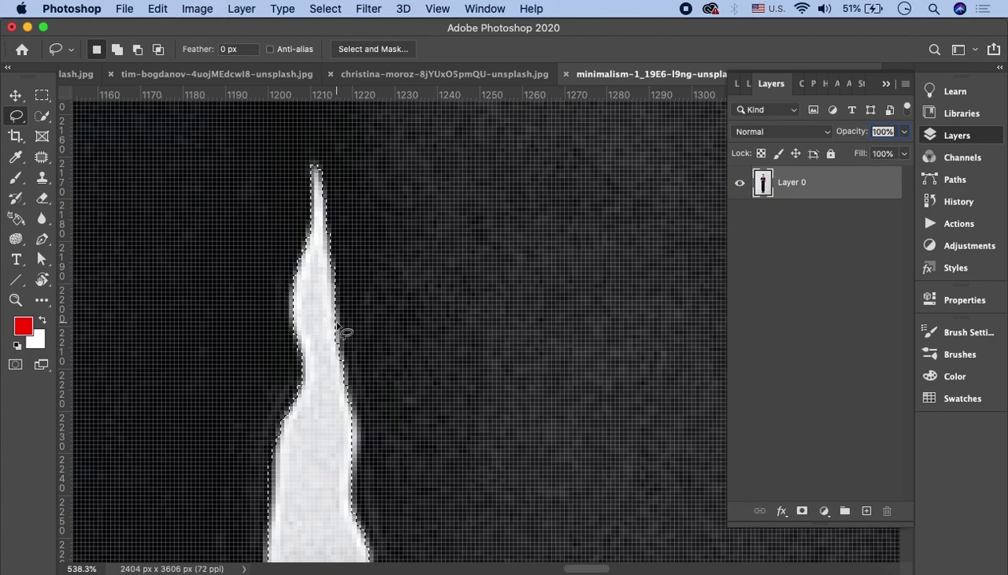
{"action": "scroll", "coordinate": [340, 328], "scroll_direction": "down", "scroll_amount": 3}
{"action": "scroll", "coordinate": [232, 392], "scroll_direction": "down", "scroll_amount": 3}
{"action": "scroll", "coordinate": [398, 263], "scroll_direction": "up", "scroll_amount": 3}
{"action": "scroll", "coordinate": [437, 345], "scroll_direction": "down", "scroll_amount": 3}
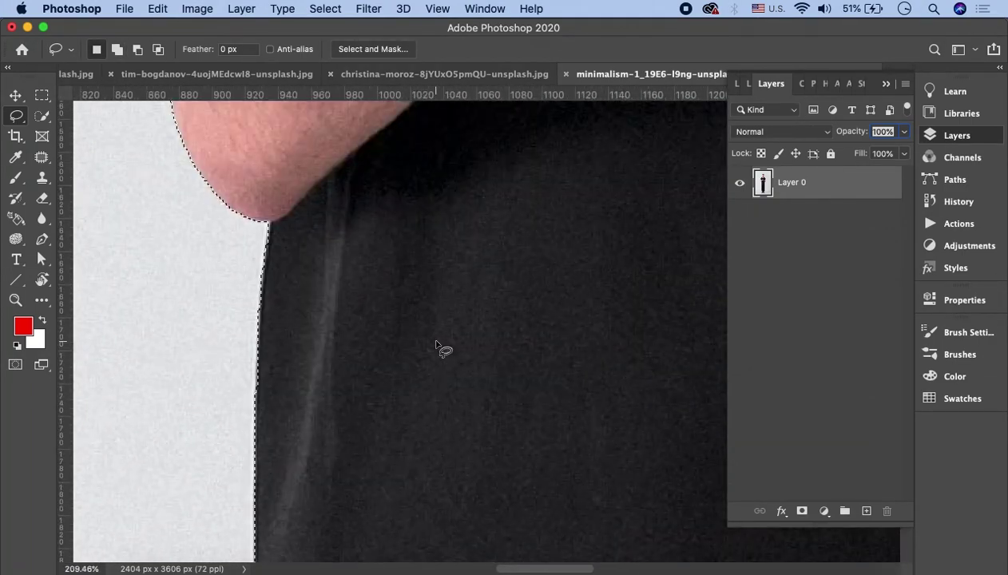
{"action": "scroll", "coordinate": [437, 345], "scroll_direction": "up", "scroll_amount": 5}
{"action": "scroll", "coordinate": [339, 388], "scroll_direction": "up", "scroll_amount": 5}
{"action": "scroll", "coordinate": [367, 415], "scroll_direction": "down", "scroll_amount": 3}
{"action": "scroll", "coordinate": [401, 436], "scroll_direction": "up", "scroll_amount": 3}
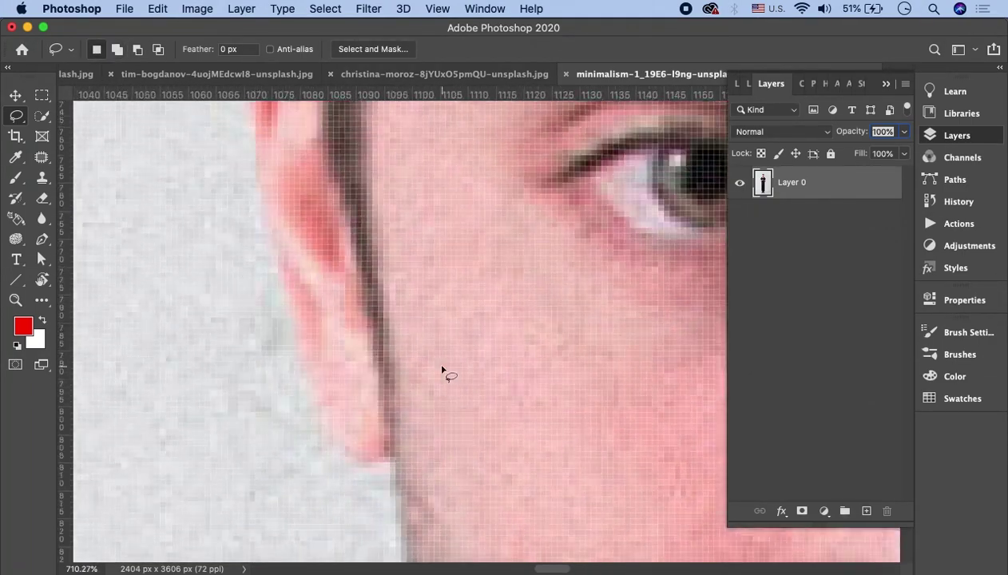
{"action": "scroll", "coordinate": [348, 183], "scroll_direction": "down", "scroll_amount": 3}
- Trim the selection edge around the ear with a freehand lasso subtraction
{"action": "left_click_drag", "start_coordinate": [342, 372], "coordinate": [450, 240]}
{"action": "scroll", "coordinate": [518, 180], "scroll_direction": "up", "scroll_amount": 5}
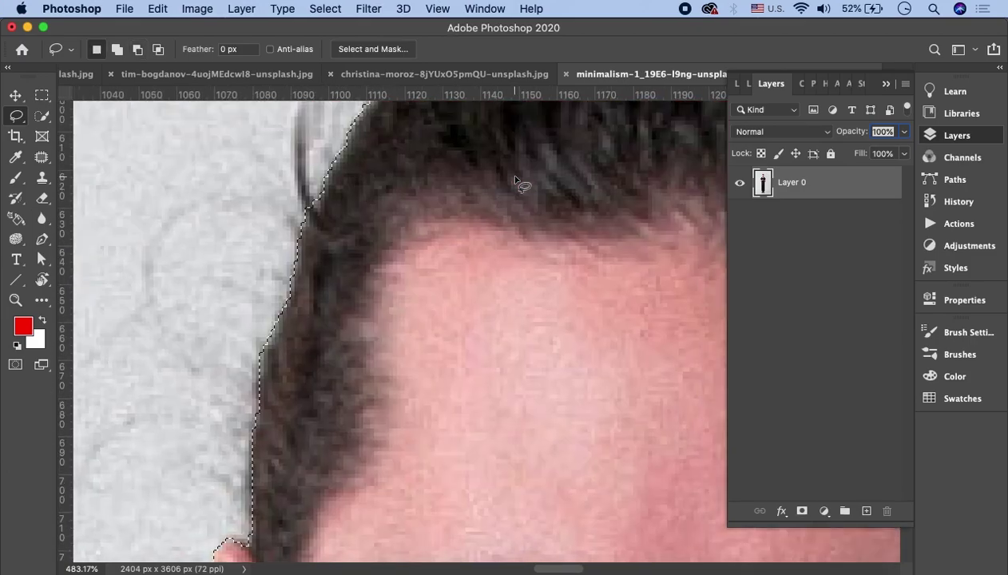
{"action": "scroll", "coordinate": [315, 417], "scroll_direction": "down", "scroll_amount": 5}
{"action": "scroll", "coordinate": [303, 406], "scroll_direction": "up", "scroll_amount": 5}
{"action": "scroll", "coordinate": [304, 406], "scroll_direction": "down", "scroll_amount": 3}
{"action": "scroll", "coordinate": [248, 192], "scroll_direction": "down", "scroll_amount": 5}
{"action": "scroll", "coordinate": [416, 225], "scroll_direction": "down", "scroll_amount": 1}
{"action": "scroll", "coordinate": [457, 157], "scroll_direction": "down", "scroll_amount": 5}
{"action": "scroll", "coordinate": [472, 387], "scroll_direction": "down", "scroll_amount": 5}
{"action": "scroll", "coordinate": [312, 338], "scroll_direction": "down", "scroll_amount": 5}
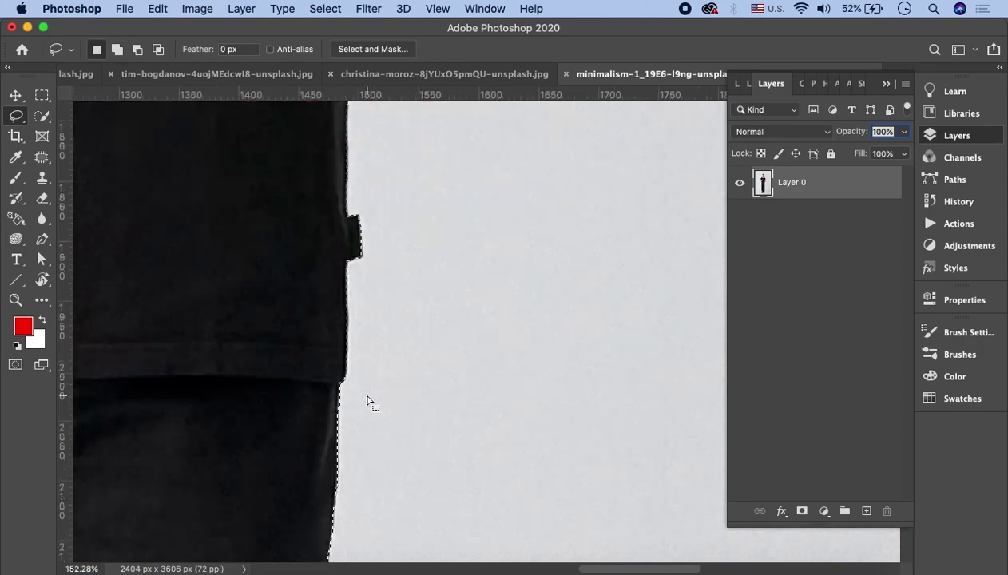
{"action": "scroll", "coordinate": [372, 405], "scroll_direction": "down", "scroll_amount": 5}
{"action": "scroll", "coordinate": [372, 405], "scroll_direction": "up", "scroll_amount": 3}
{"action": "scroll", "coordinate": [445, 342], "scroll_direction": "down", "scroll_amount": 3}
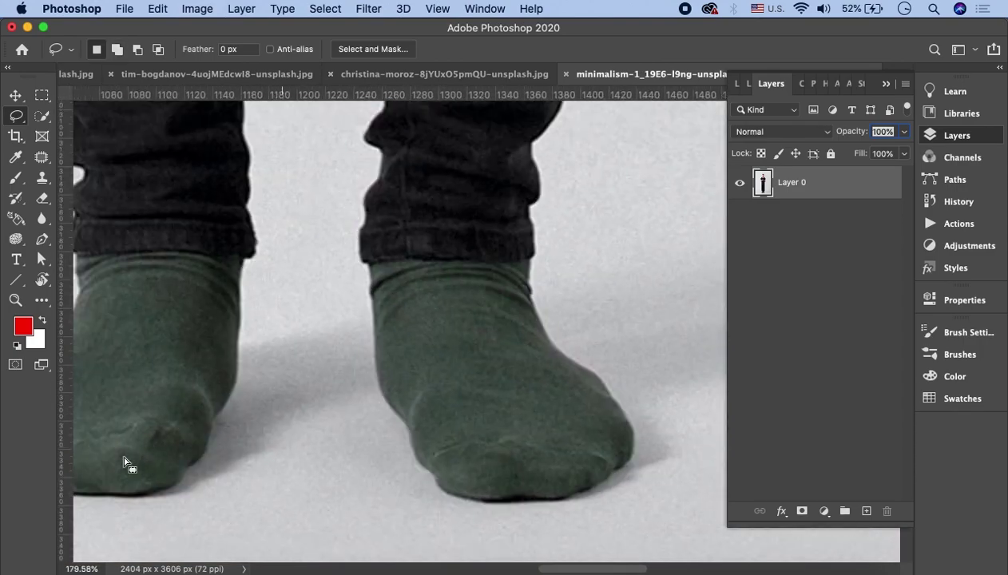
{"action": "scroll", "coordinate": [445, 342], "scroll_direction": "down", "scroll_amount": 4}
{"action": "scroll", "coordinate": [444, 339], "scroll_direction": "down", "scroll_amount": 3}
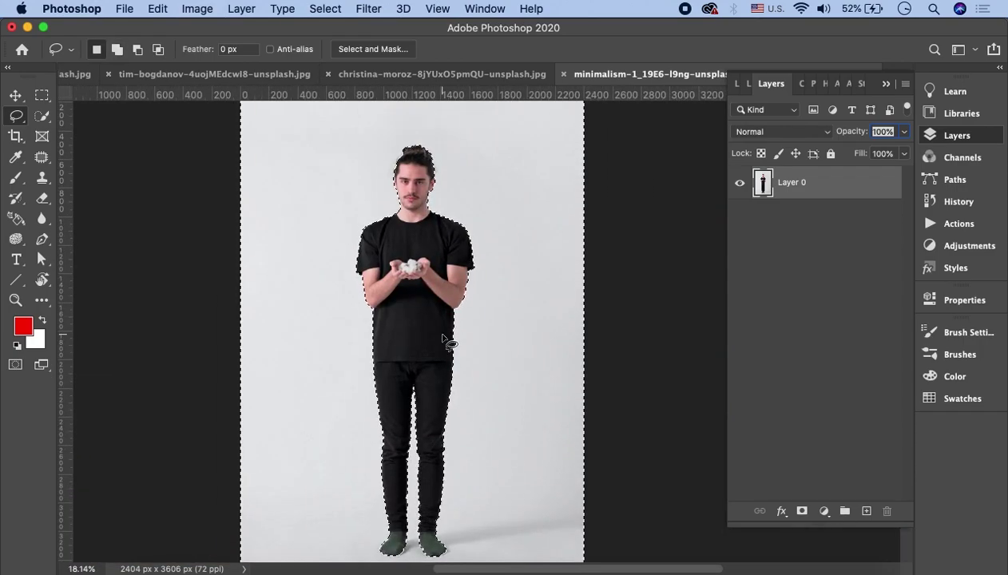
{"action": "left_click", "coordinate": [41, 95]}
- Invert the selection onto the man and contract it by 2 pixels
{"action": "right_click", "coordinate": [395, 222]}
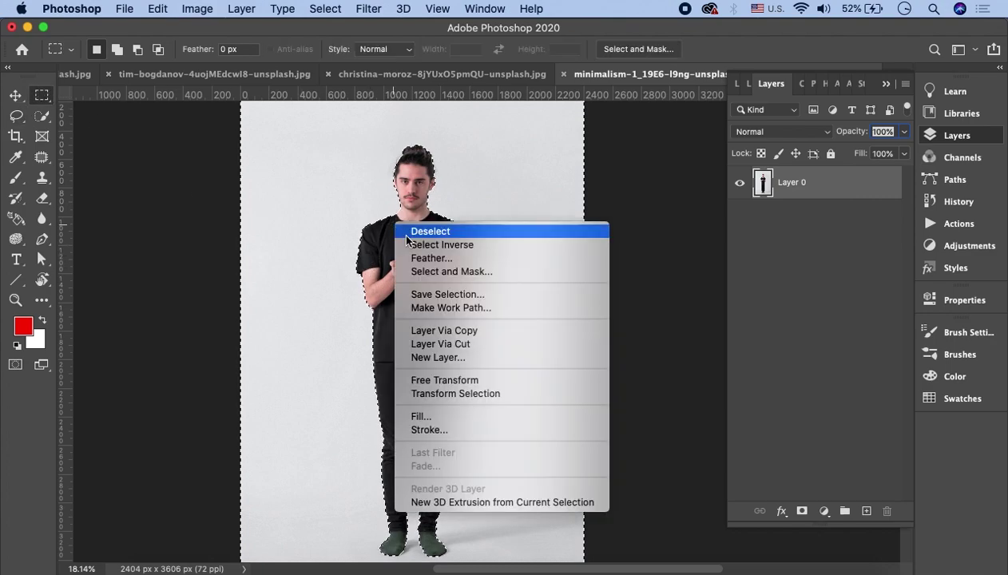
{"action": "left_click", "coordinate": [417, 245]}
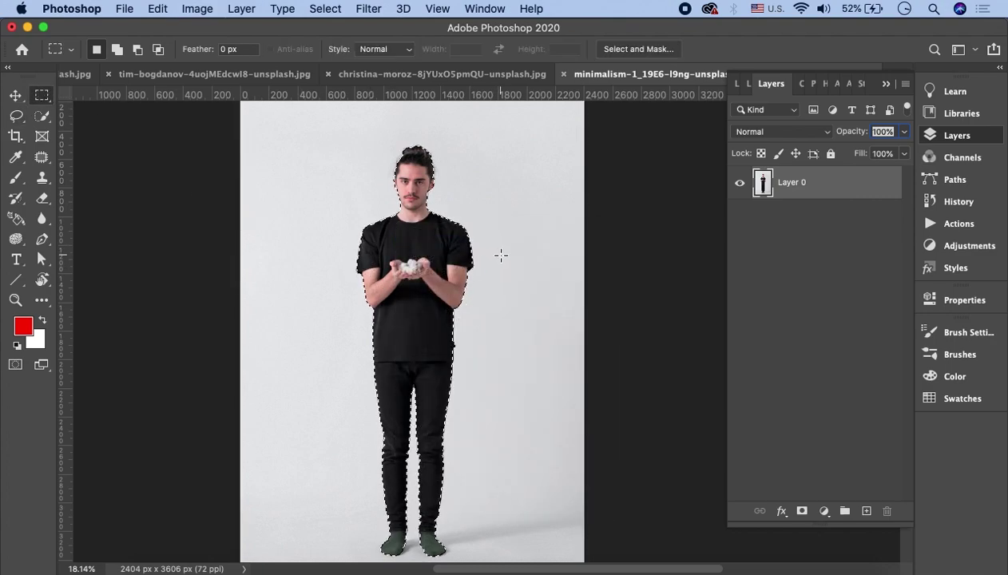
{"action": "left_click", "coordinate": [339, 14]}
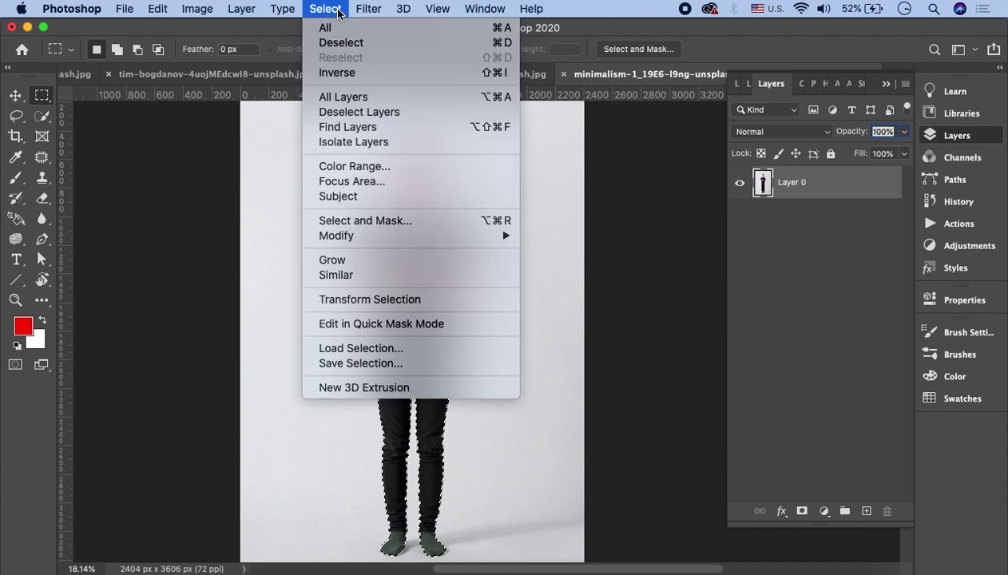
{"action": "mouse_move", "coordinate": [409, 236]}
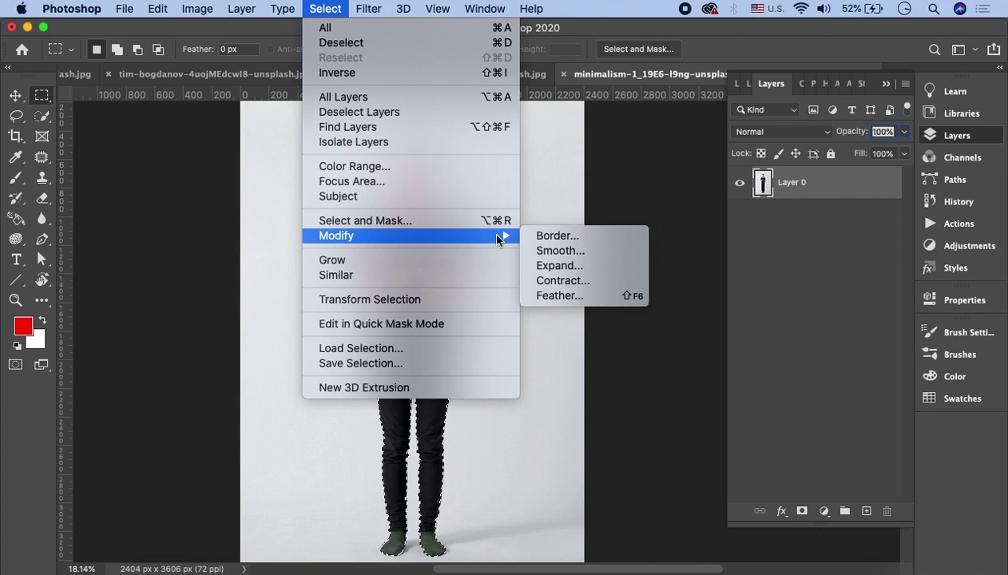
{"action": "left_click", "coordinate": [540, 280]}
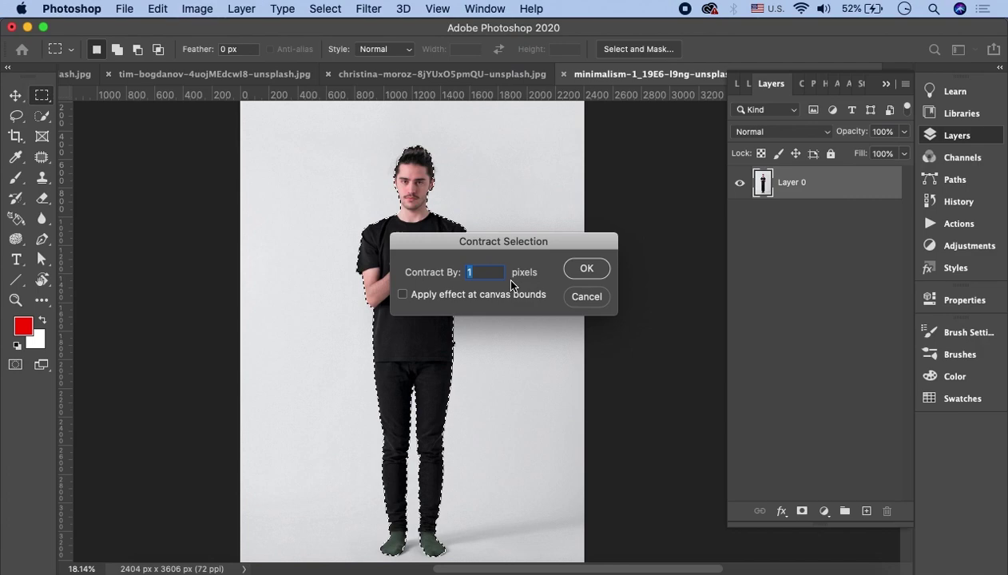
{"action": "type", "text": "2"}
{"action": "left_click", "coordinate": [587, 269]}
{"action": "scroll", "coordinate": [414, 196], "scroll_direction": "up", "scroll_amount": 3}
{"action": "scroll", "coordinate": [333, 246], "scroll_direction": "up", "scroll_amount": 3}
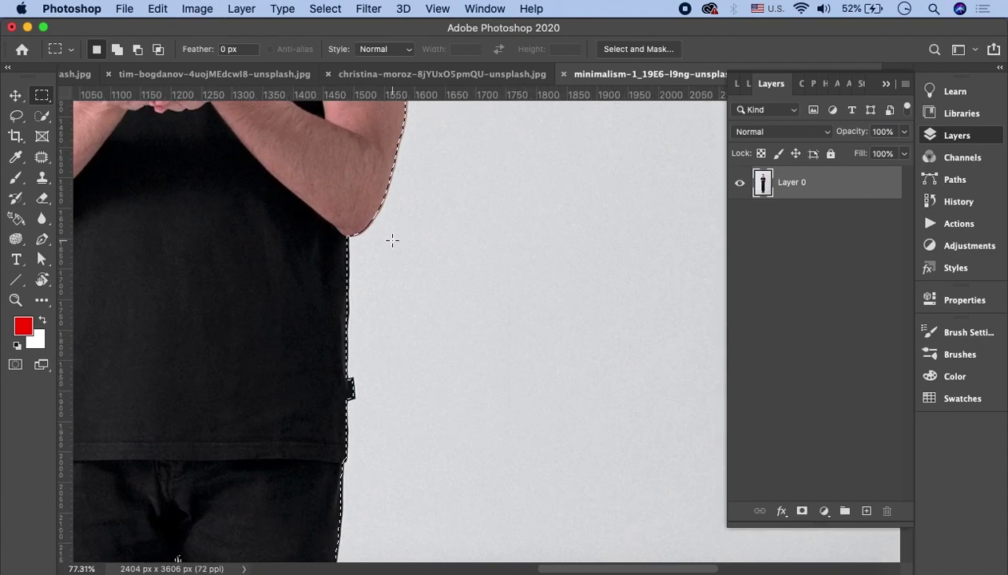
{"action": "scroll", "coordinate": [392, 240], "scroll_direction": "up", "scroll_amount": 2}
{"action": "scroll", "coordinate": [346, 281], "scroll_direction": "down", "scroll_amount": 3}
{"action": "scroll", "coordinate": [348, 287], "scroll_direction": "down", "scroll_amount": 5}
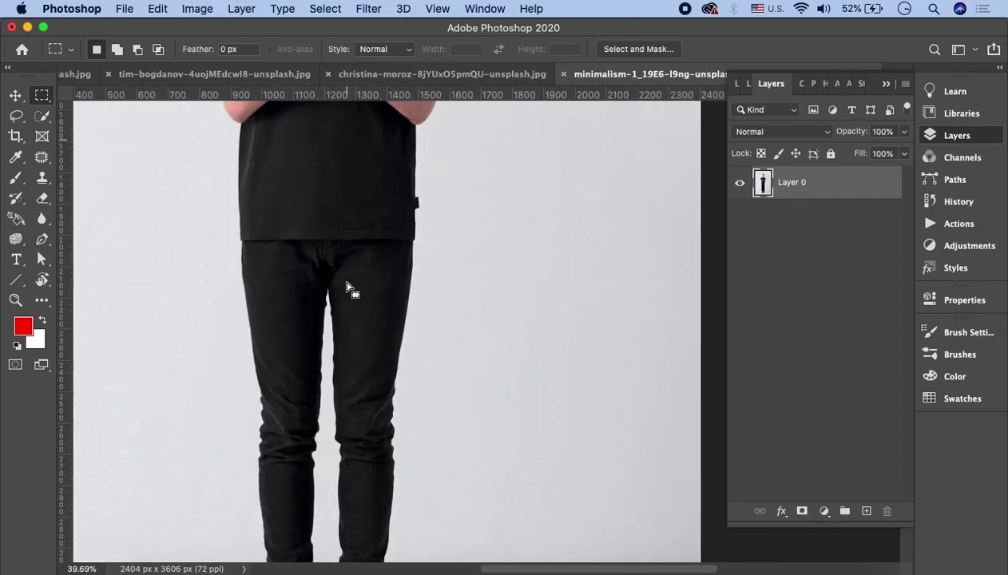
{"action": "scroll", "coordinate": [348, 292], "scroll_direction": "down", "scroll_amount": 3}
{"action": "scroll", "coordinate": [291, 365], "scroll_direction": "up", "scroll_amount": 1}
{"action": "scroll", "coordinate": [291, 366], "scroll_direction": "up", "scroll_amount": 5}
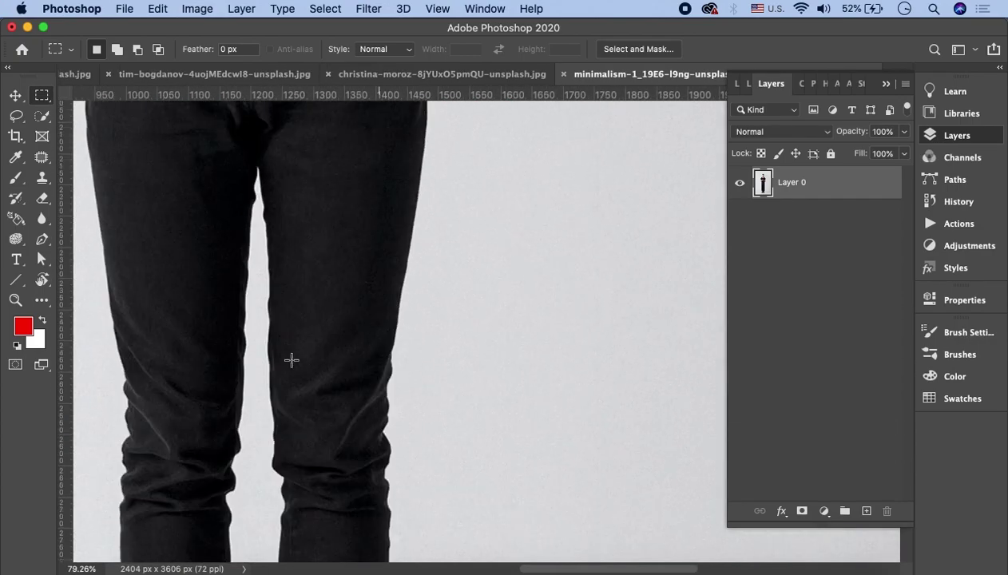
{"action": "scroll", "coordinate": [292, 366], "scroll_direction": "up", "scroll_amount": 5}
{"action": "scroll", "coordinate": [291, 366], "scroll_direction": "up", "scroll_amount": 1}
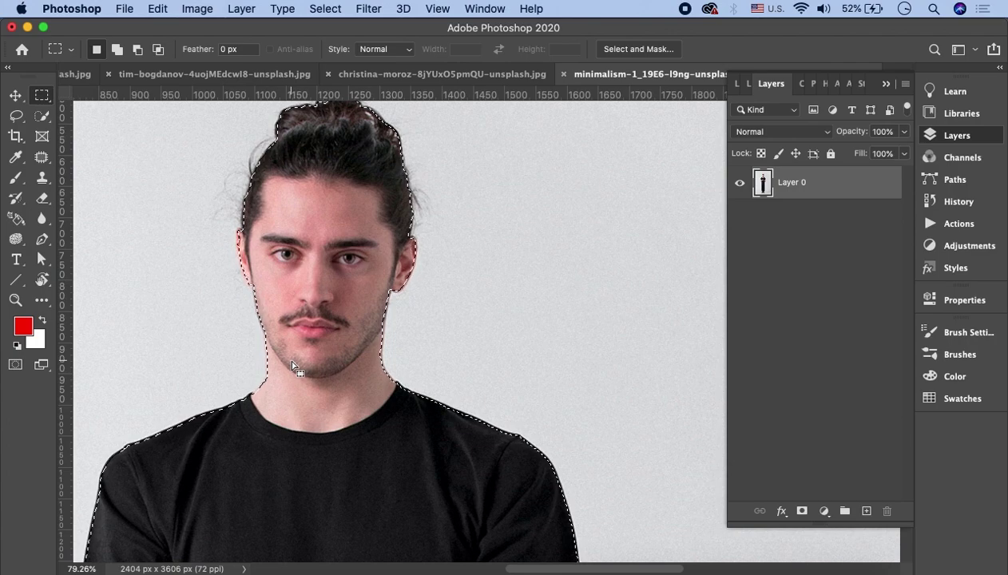
{"action": "scroll", "coordinate": [292, 366], "scroll_direction": "up", "scroll_amount": 1}
{"action": "scroll", "coordinate": [580, 362], "scroll_direction": "down", "scroll_amount": 5}
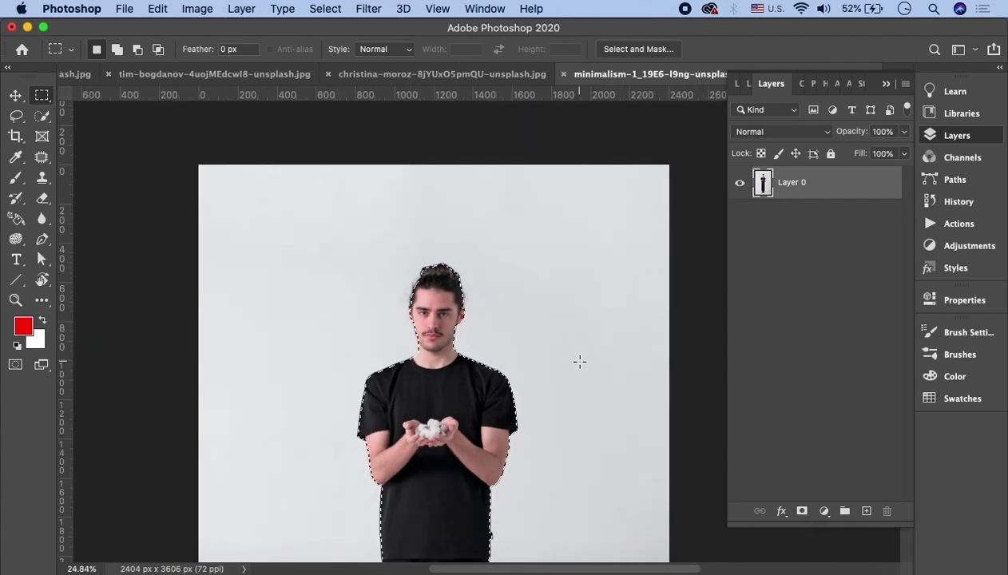
- Contract the selection by 1 pixel and add a layer mask hiding the backdrop
{"action": "left_click", "coordinate": [325, 9]}
{"action": "mouse_move", "coordinate": [337, 236]}
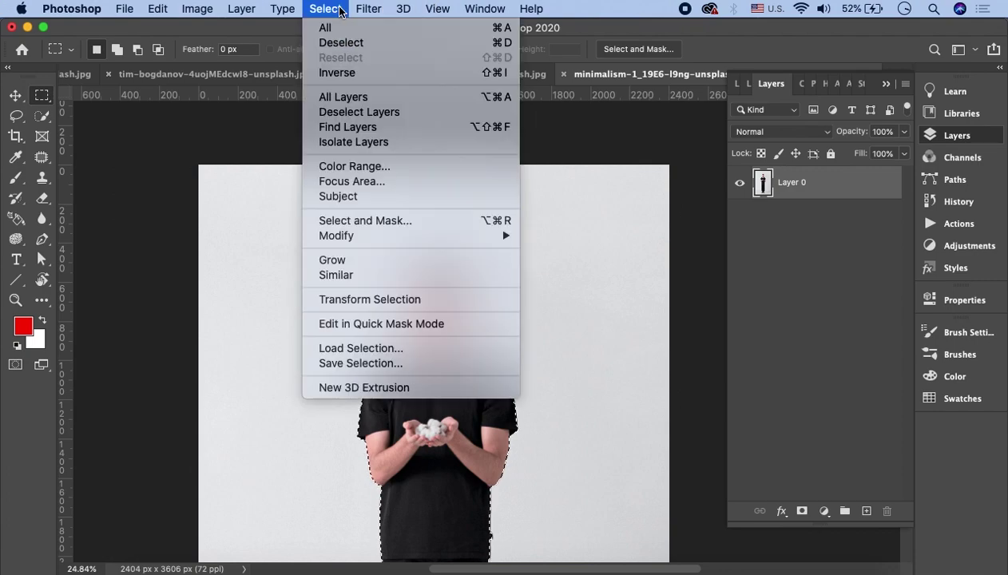
{"action": "left_click", "coordinate": [551, 236]}
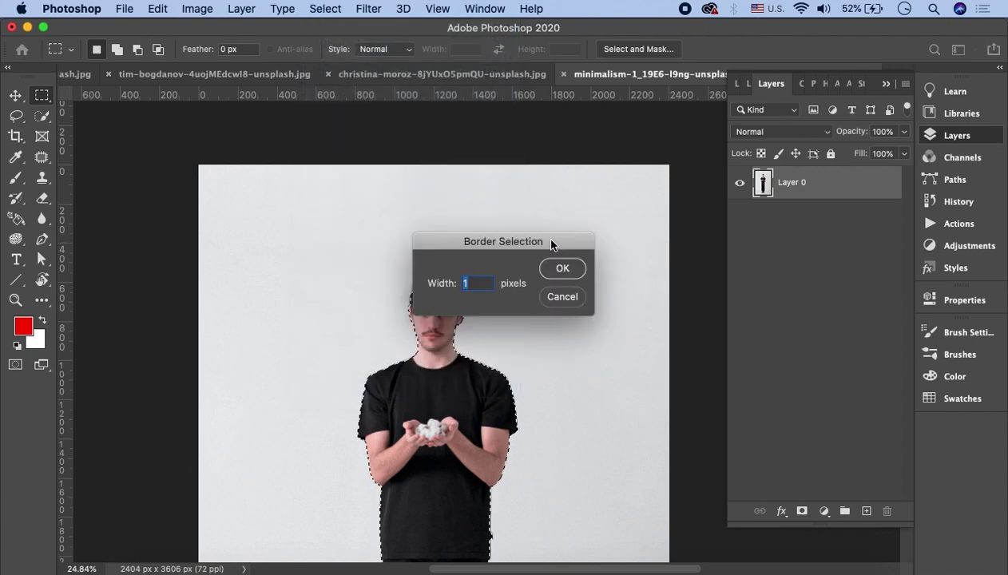
{"action": "left_click", "coordinate": [562, 297]}
{"action": "left_click", "coordinate": [325, 9]}
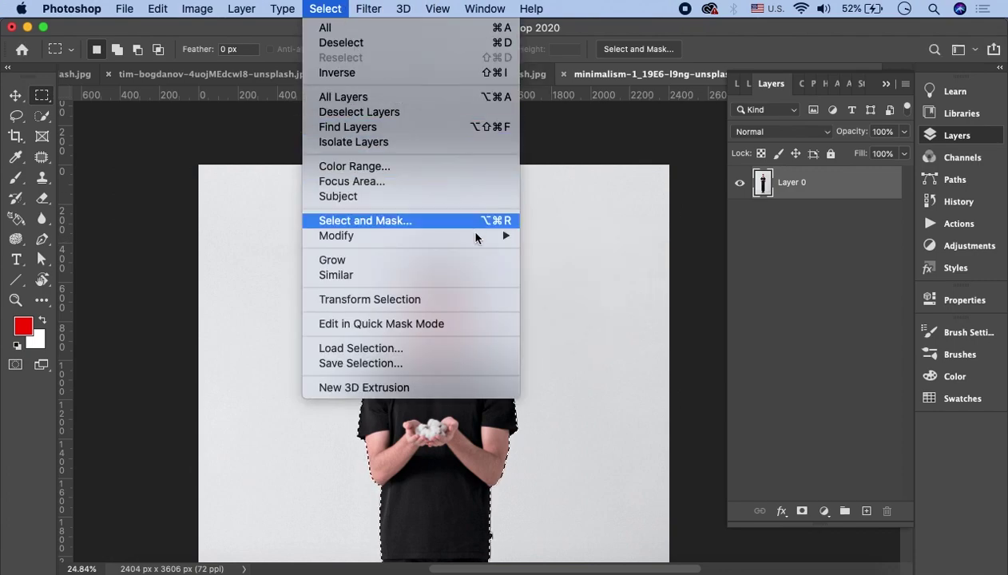
{"action": "left_click", "coordinate": [559, 280]}
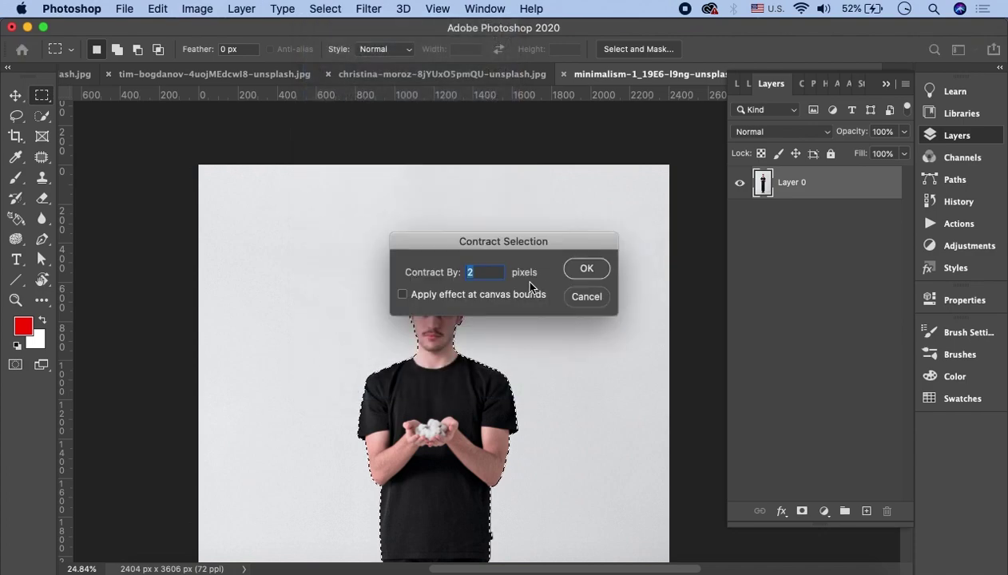
{"action": "left_click", "coordinate": [585, 271]}
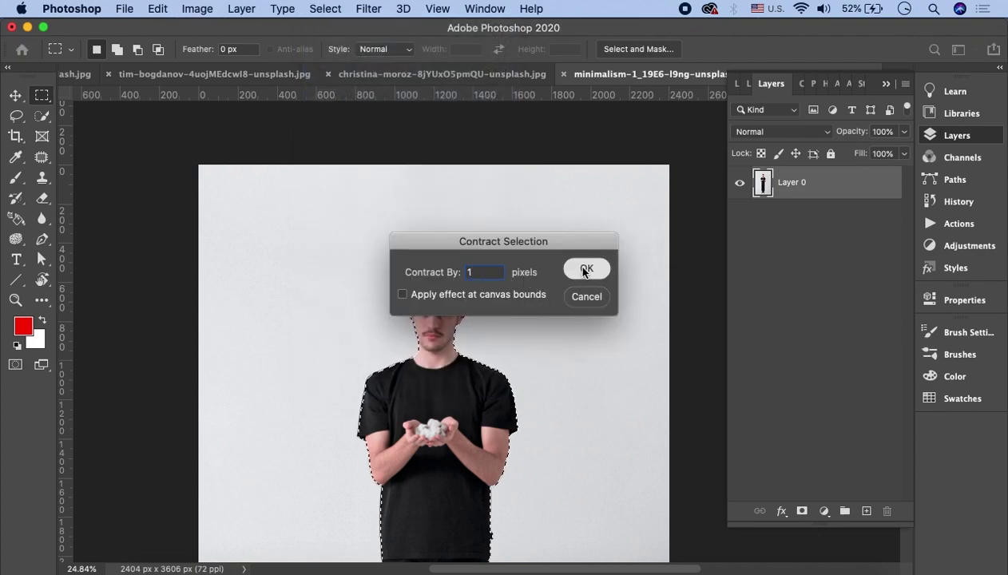
{"action": "left_click", "coordinate": [802, 512]}
- Zoom and pan across the masked cutout to inspect its edges
{"action": "scroll", "coordinate": [559, 351], "scroll_direction": "down", "scroll_amount": 5}
{"action": "scroll", "coordinate": [559, 352], "scroll_direction": "down", "scroll_amount": 3}
{"action": "scroll", "coordinate": [560, 352], "scroll_direction": "down", "scroll_amount": 2}
{"action": "scroll", "coordinate": [559, 351], "scroll_direction": "up", "scroll_amount": 6}
{"action": "scroll", "coordinate": [559, 352], "scroll_direction": "up", "scroll_amount": 1}
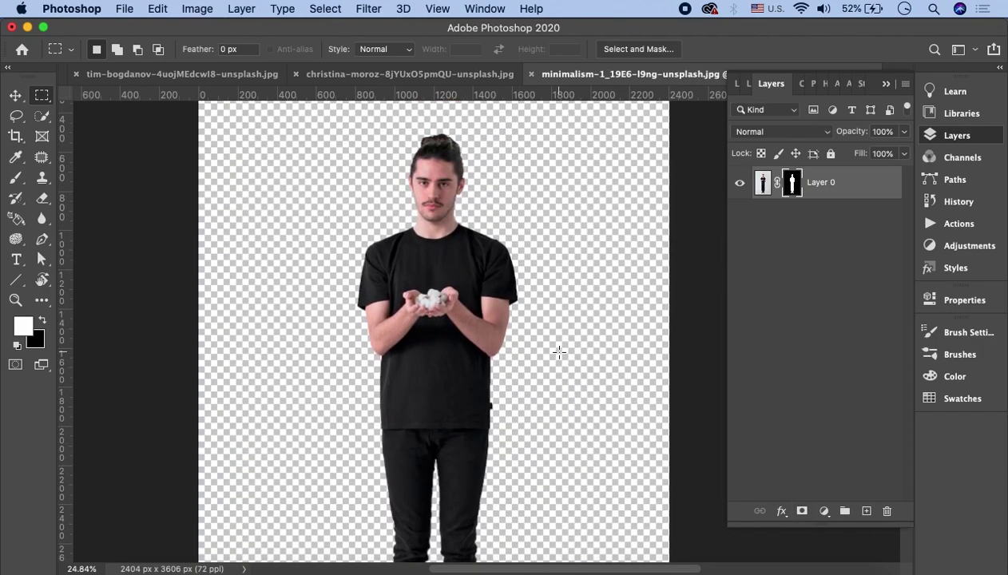
{"action": "scroll", "coordinate": [560, 352], "scroll_direction": "up", "scroll_amount": 3}
{"action": "scroll", "coordinate": [559, 352], "scroll_direction": "up", "scroll_amount": 2}
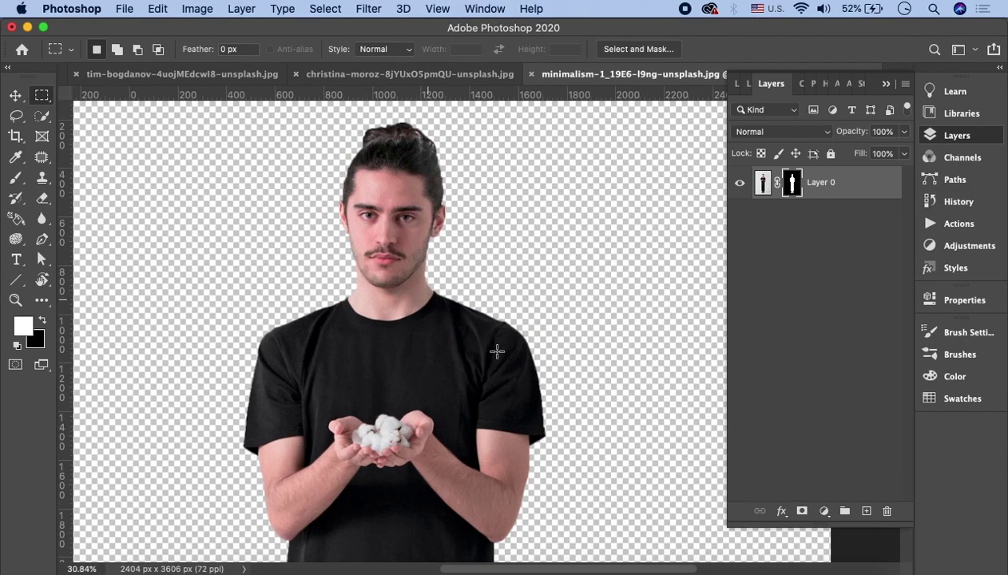
{"action": "scroll", "coordinate": [556, 344], "scroll_direction": "up", "scroll_amount": 2}
{"action": "scroll", "coordinate": [551, 399], "scroll_direction": "up", "scroll_amount": 3}
{"action": "scroll", "coordinate": [547, 437], "scroll_direction": "up", "scroll_amount": 1}
{"action": "scroll", "coordinate": [546, 437], "scroll_direction": "down", "scroll_amount": 5}
{"action": "scroll", "coordinate": [546, 436], "scroll_direction": "down", "scroll_amount": 1}
{"action": "scroll", "coordinate": [546, 437], "scroll_direction": "right", "scroll_amount": 3}
{"action": "scroll", "coordinate": [546, 436], "scroll_direction": "right", "scroll_amount": 3}
{"action": "scroll", "coordinate": [546, 436], "scroll_direction": "down", "scroll_amount": 3}
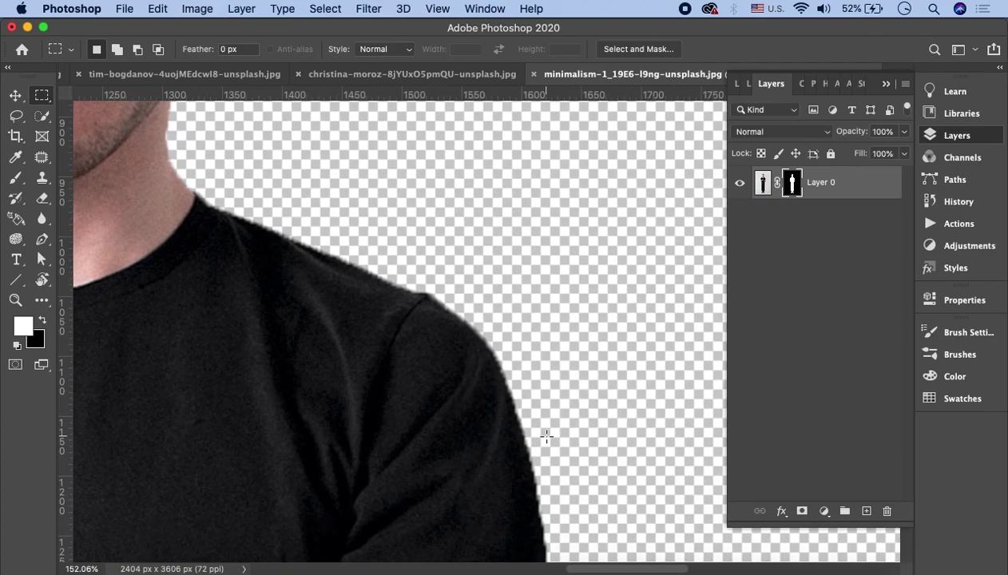
{"action": "scroll", "coordinate": [546, 437], "scroll_direction": "down", "scroll_amount": 3}
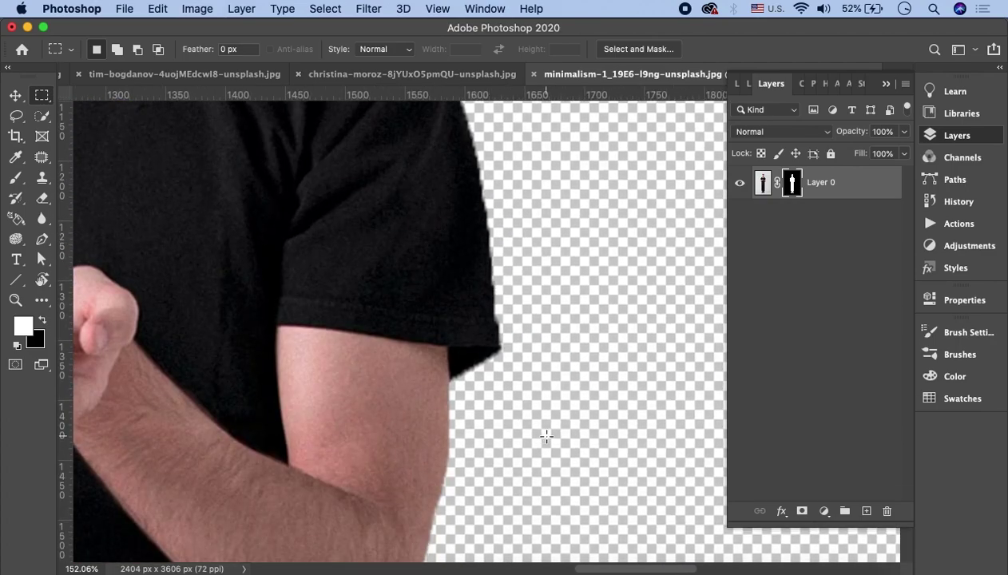
{"action": "scroll", "coordinate": [546, 438], "scroll_direction": "down", "scroll_amount": 3}
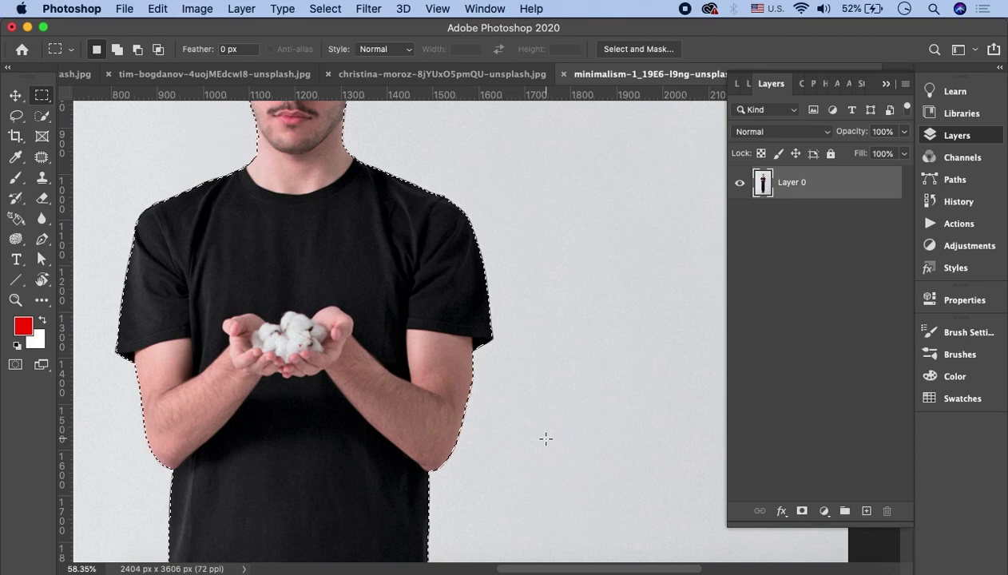
{"action": "scroll", "coordinate": [546, 437], "scroll_direction": "down", "scroll_amount": 2}
{"action": "scroll", "coordinate": [546, 438], "scroll_direction": "down", "scroll_amount": 1}
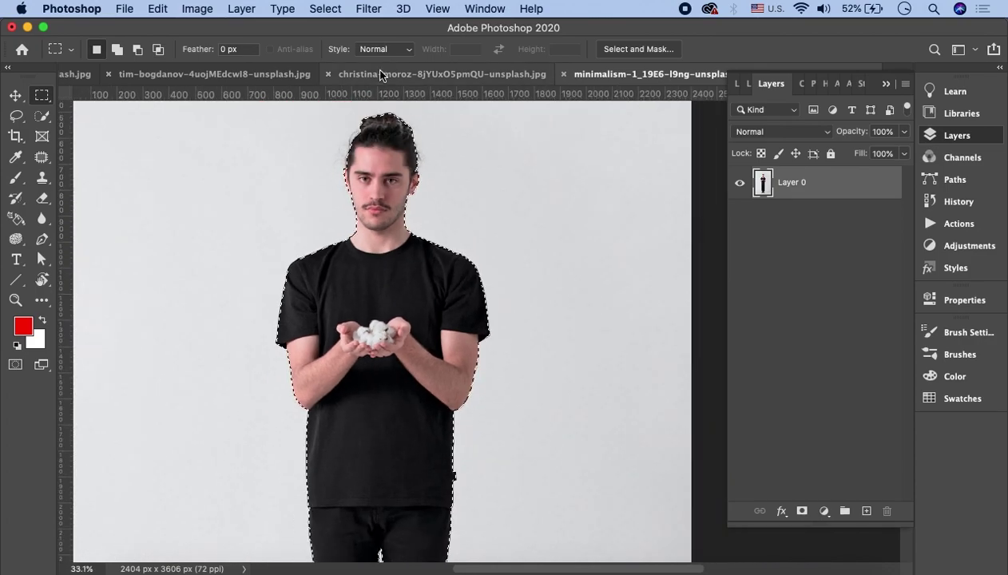
- Feather the selection by 1 pixel, add a layer mask, and check the edges
{"action": "left_click", "coordinate": [325, 9]}
{"action": "mouse_move", "coordinate": [337, 236]}
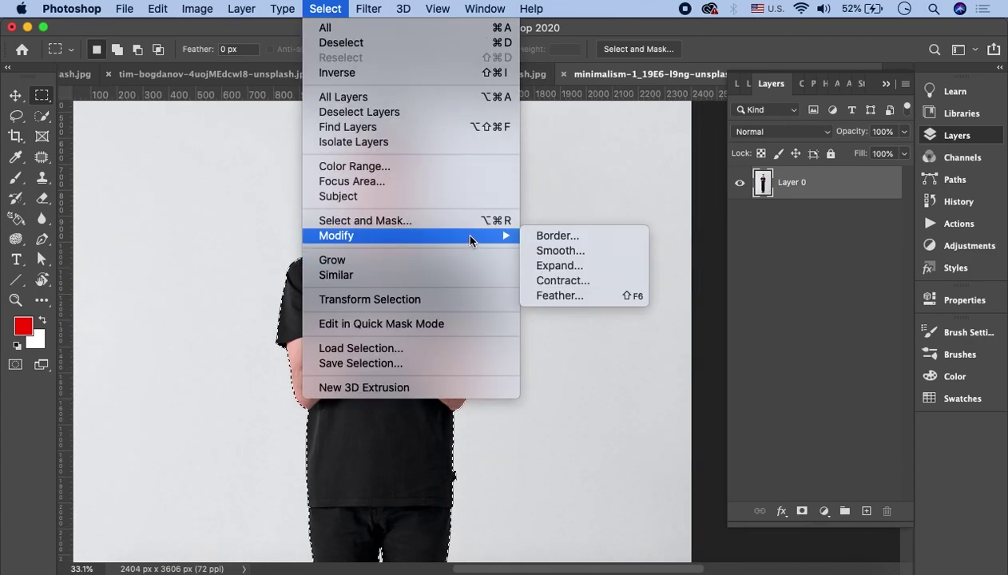
{"action": "left_click", "coordinate": [559, 296]}
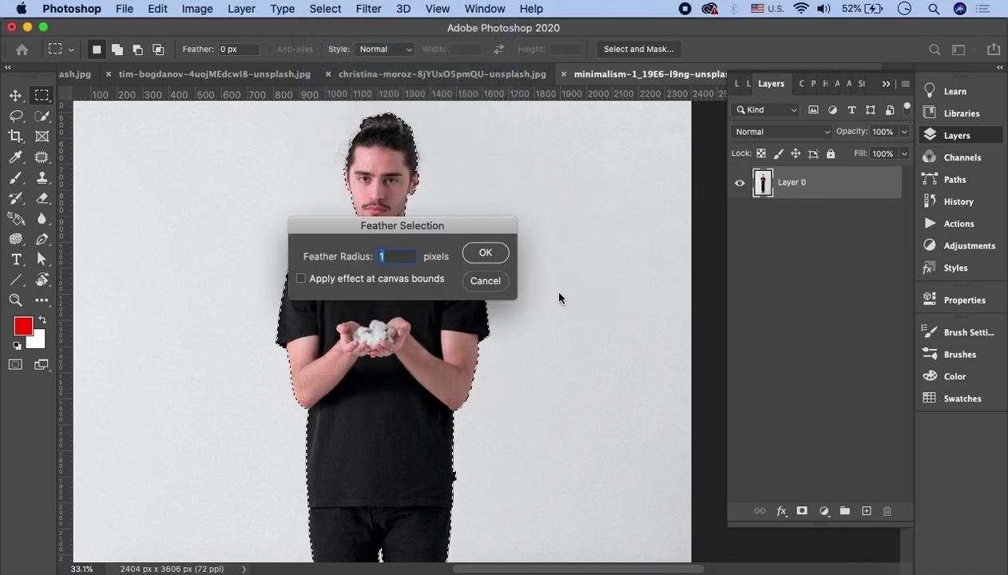
{"action": "left_click", "coordinate": [480, 254]}
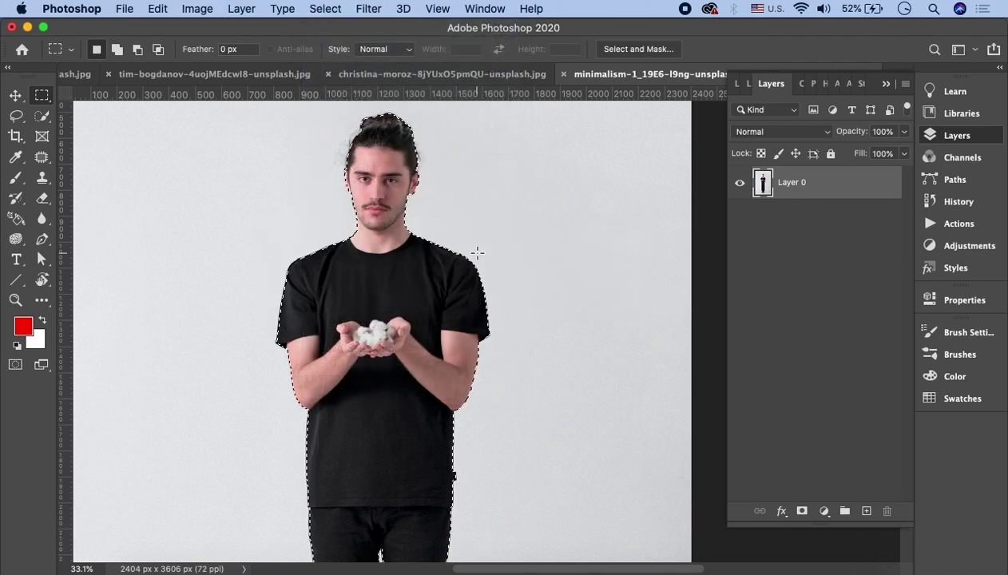
{"action": "left_click", "coordinate": [803, 512]}
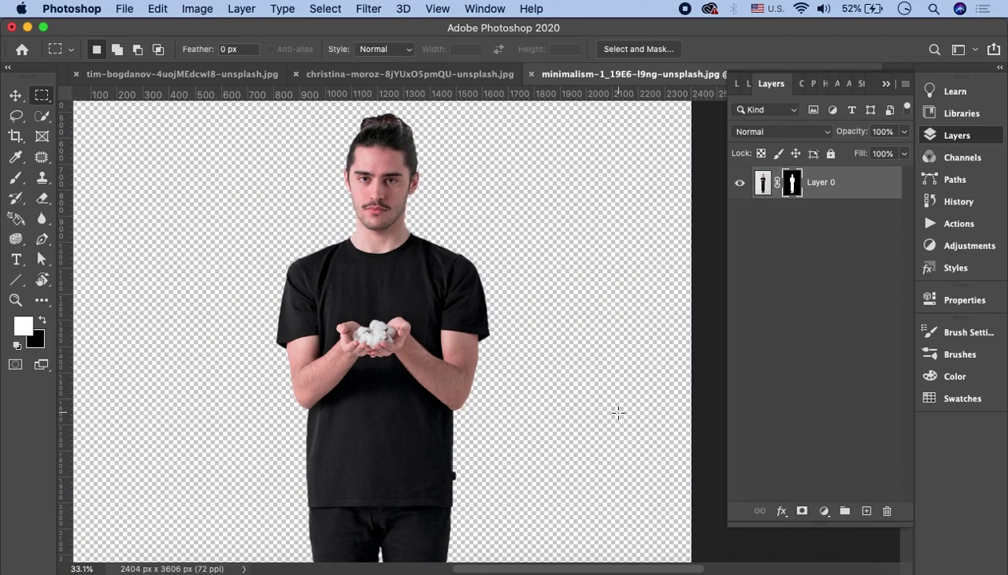
{"action": "scroll", "coordinate": [480, 271], "scroll_direction": "up", "scroll_amount": 10}
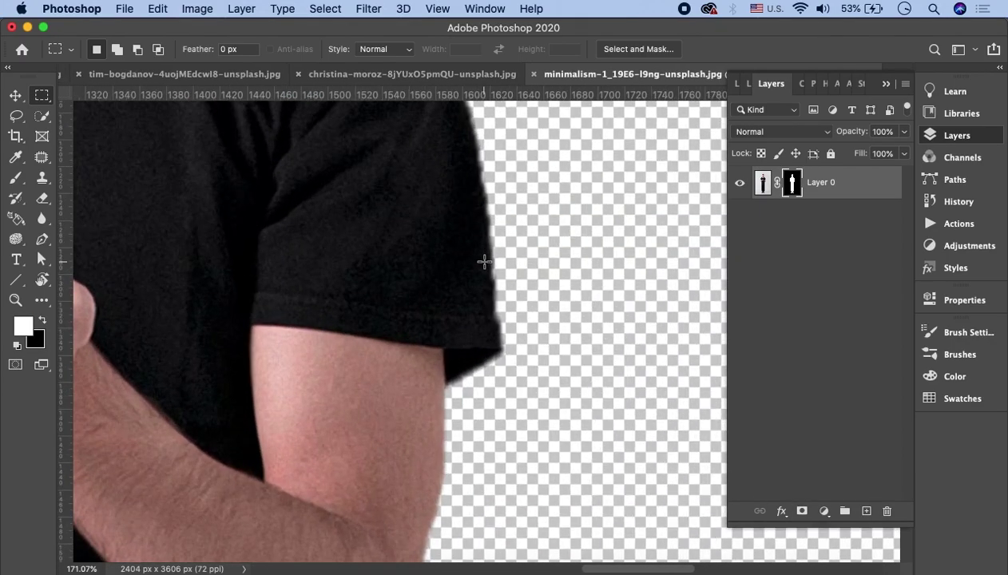
{"action": "scroll", "coordinate": [484, 261], "scroll_direction": "up", "scroll_amount": 5}
{"action": "scroll", "coordinate": [484, 261], "scroll_direction": "up", "scroll_amount": 5}
{"action": "scroll", "coordinate": [484, 261], "scroll_direction": "down", "scroll_amount": 15}
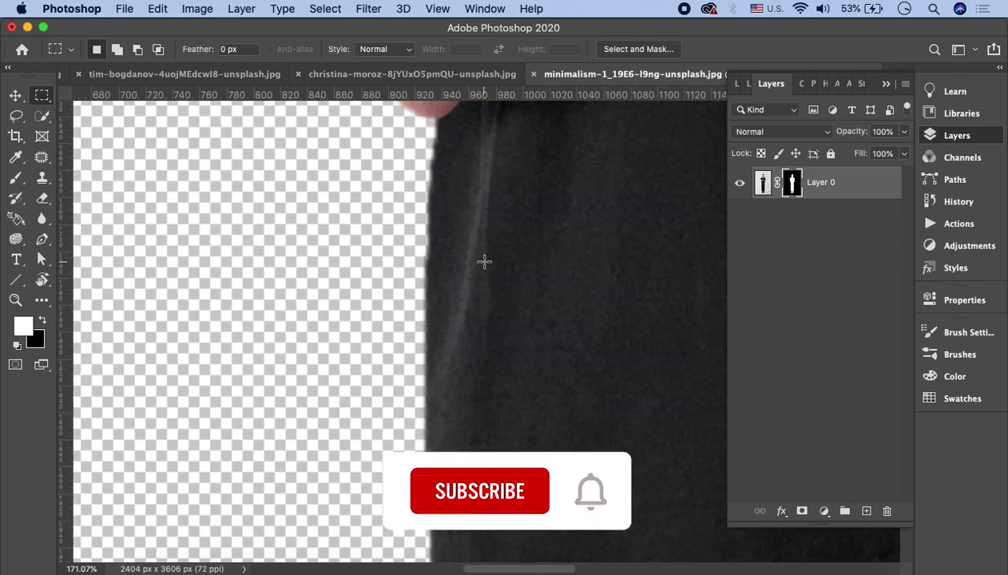
{"action": "scroll", "coordinate": [484, 261], "scroll_direction": "down", "scroll_amount": 5}
{"action": "scroll", "coordinate": [484, 261], "scroll_direction": "down", "scroll_amount": 3}
{"action": "scroll", "coordinate": [479, 279], "scroll_direction": "down", "scroll_amount": 5}
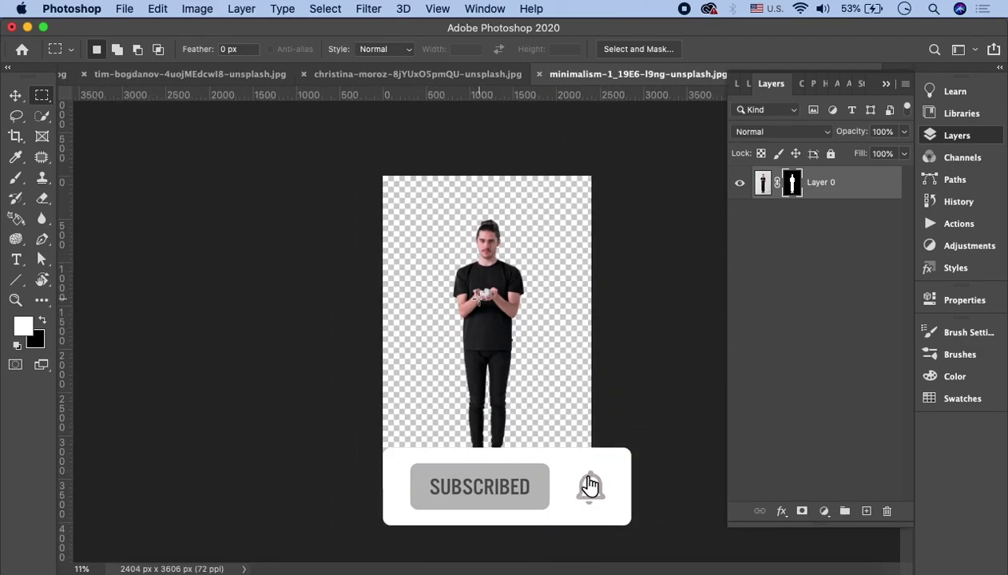
{"action": "left_click", "coordinate": [125, 9]}
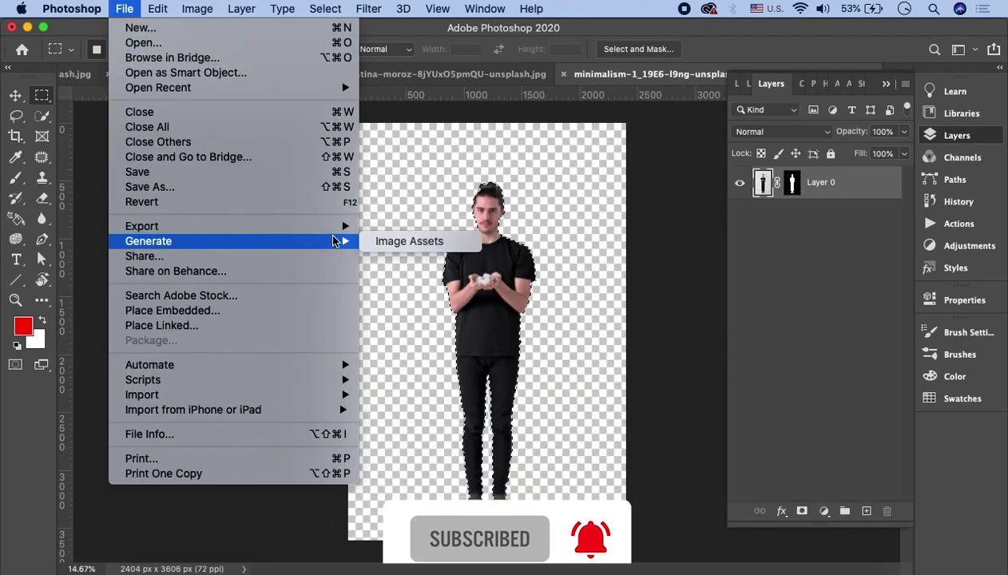
- Save the cutout as a PNG copy via Save As
{"action": "left_click", "coordinate": [317, 192]}
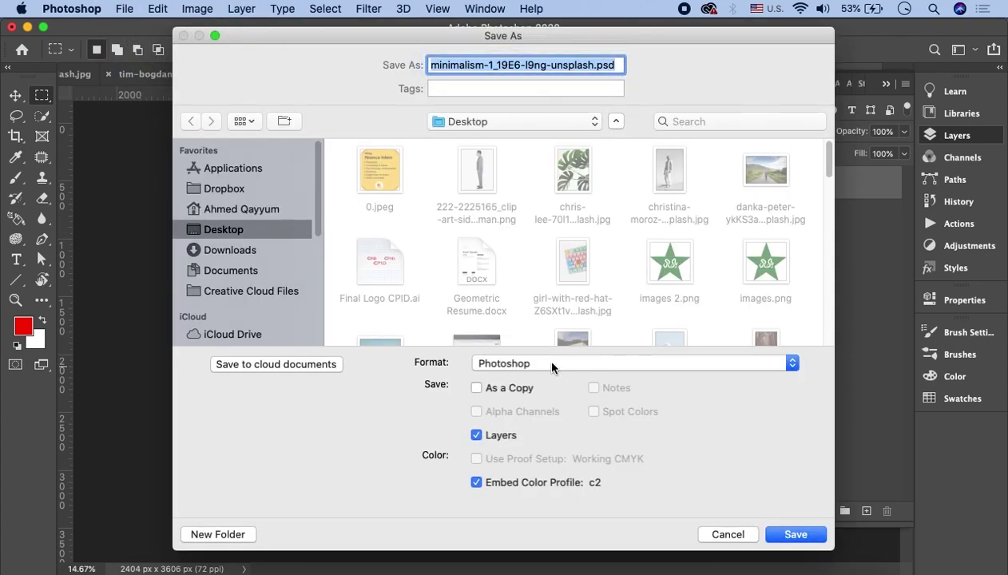
{"action": "left_click", "coordinate": [552, 365]}
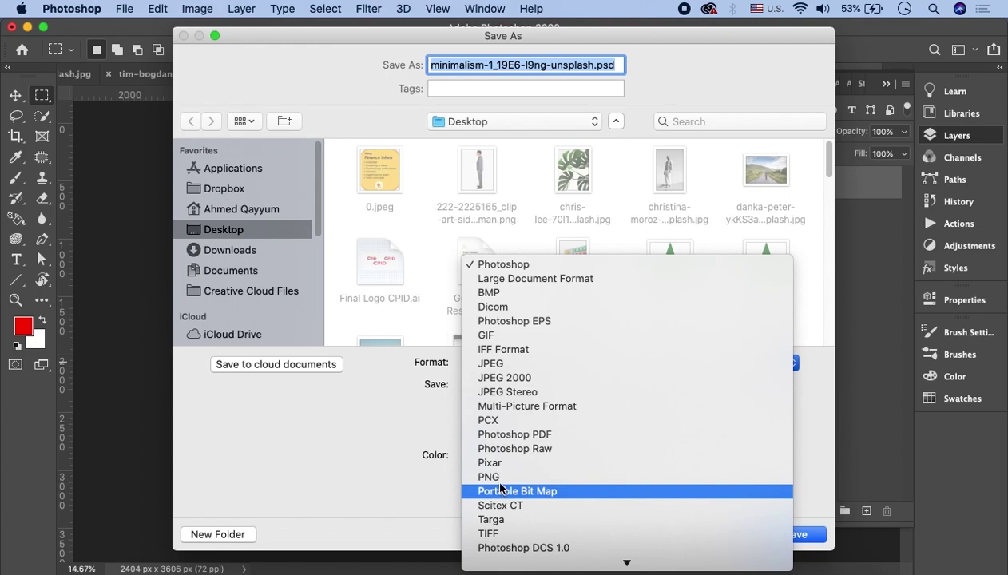
{"action": "left_click", "coordinate": [492, 475]}
{"action": "left_click", "coordinate": [794, 535]}
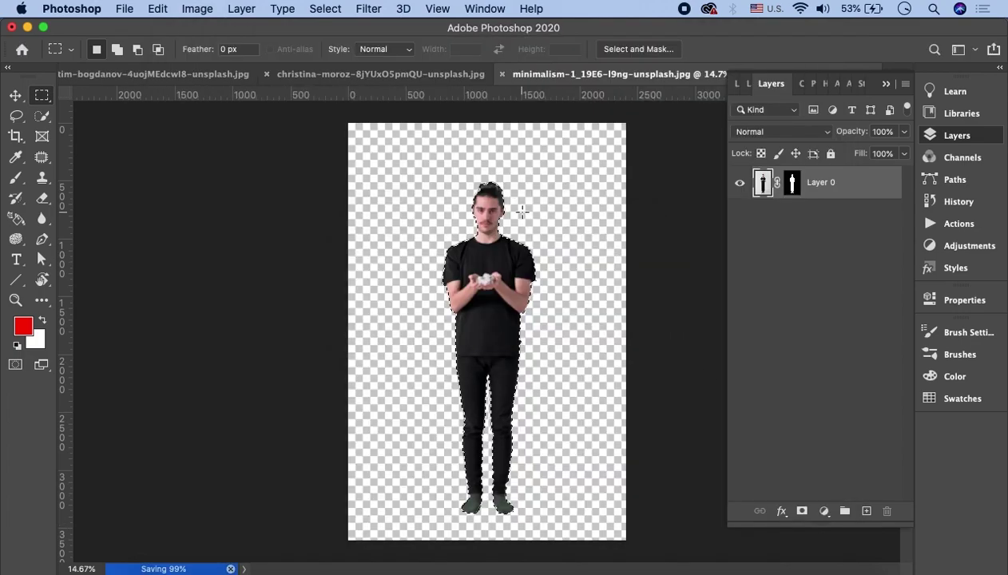
{"action": "left_click", "coordinate": [156, 569]}
- Drop the cutout PNG onto the forest photo and lower the man onto the path
{"action": "left_click", "coordinate": [532, 335]}
{"action": "left_click_drag", "start_coordinate": [532, 335], "coordinate": [609, 255]}
{"action": "left_click_drag", "start_coordinate": [493, 266], "coordinate": [495, 266]}
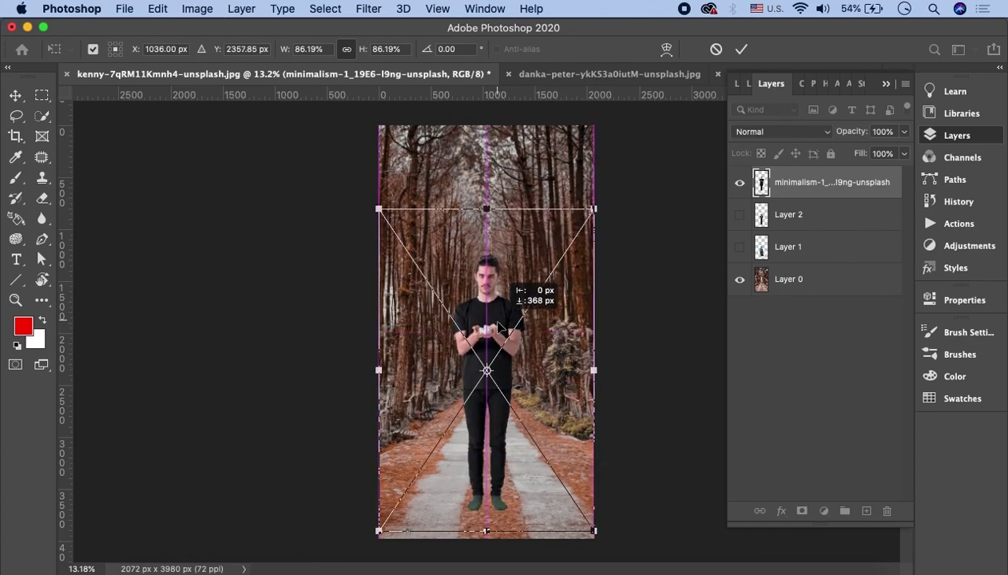
{"action": "left_click_drag", "start_coordinate": [495, 340], "coordinate": [496, 396]}
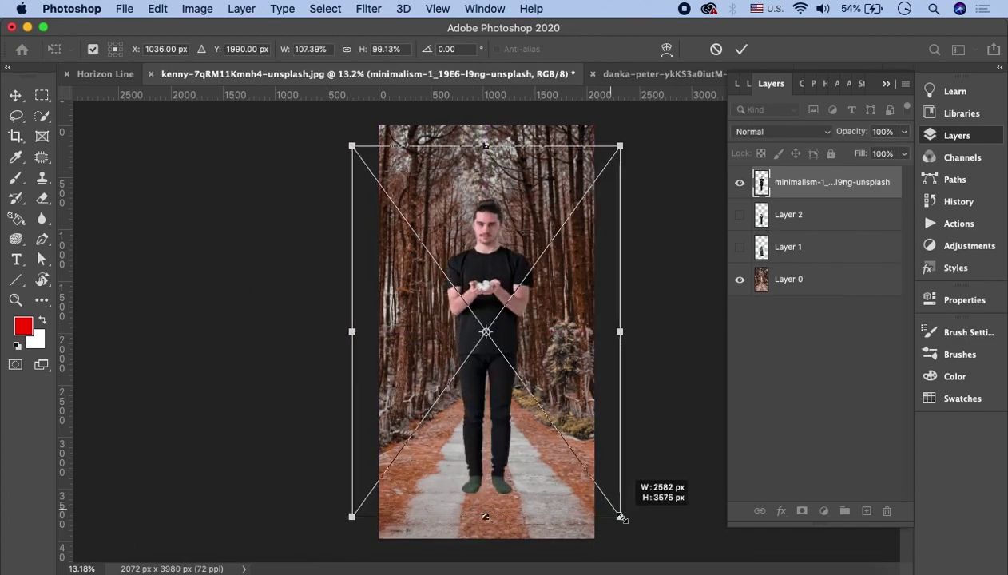
{"action": "left_click_drag", "start_coordinate": [512, 298], "coordinate": [512, 343]}
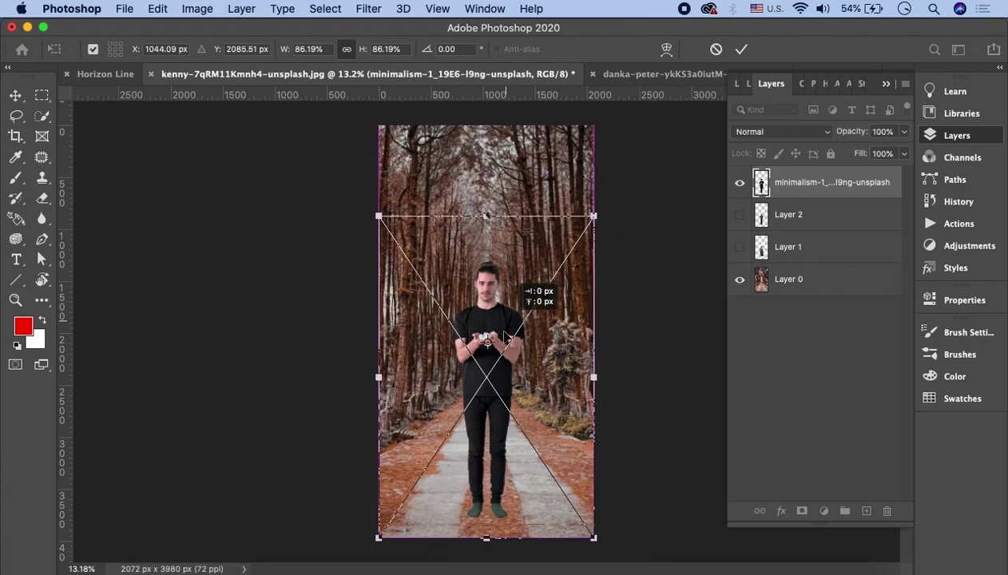
- Scale the man to about 83%, commit the transform, and add a Vibrance adjustment layer
{"action": "left_click_drag", "start_coordinate": [594, 537], "coordinate": [613, 487]}
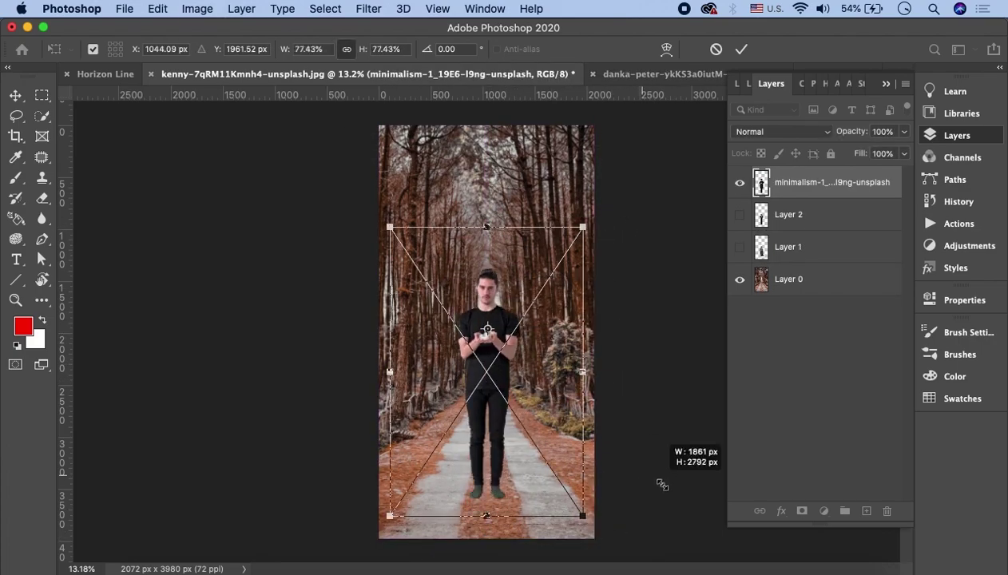
{"action": "left_click_drag", "start_coordinate": [578, 516], "coordinate": [604, 520]}
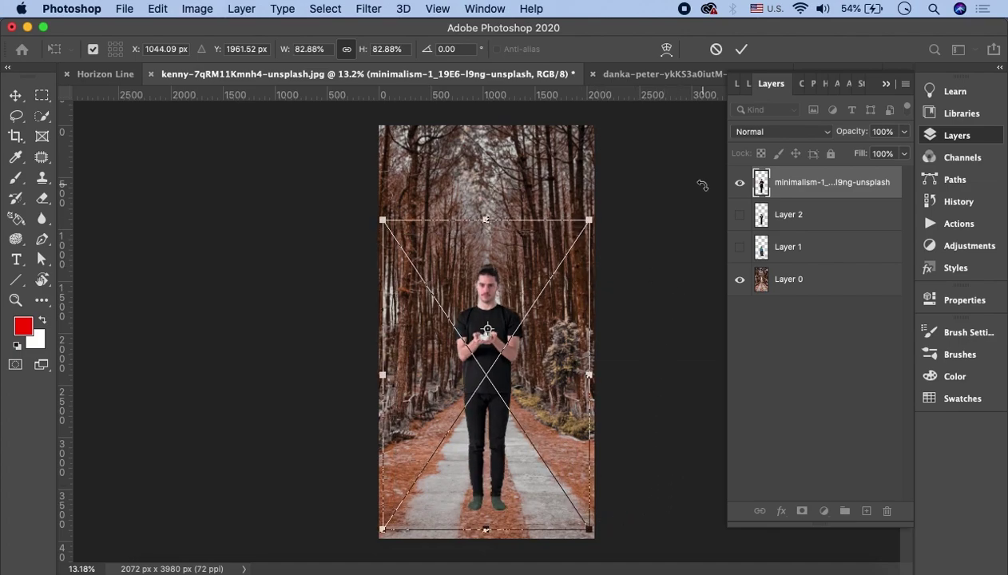
{"action": "left_click", "coordinate": [740, 50]}
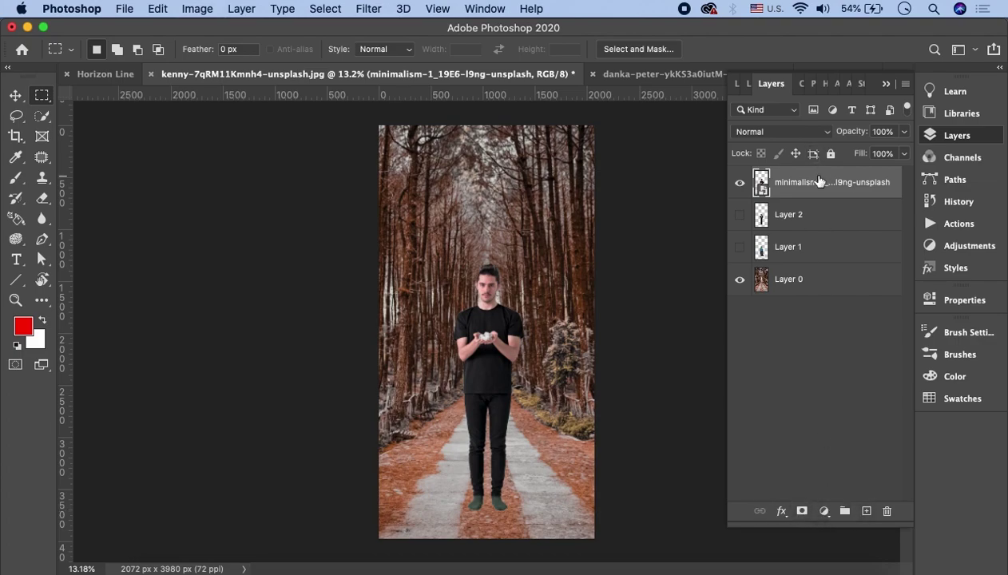
{"action": "left_click", "coordinate": [826, 515]}
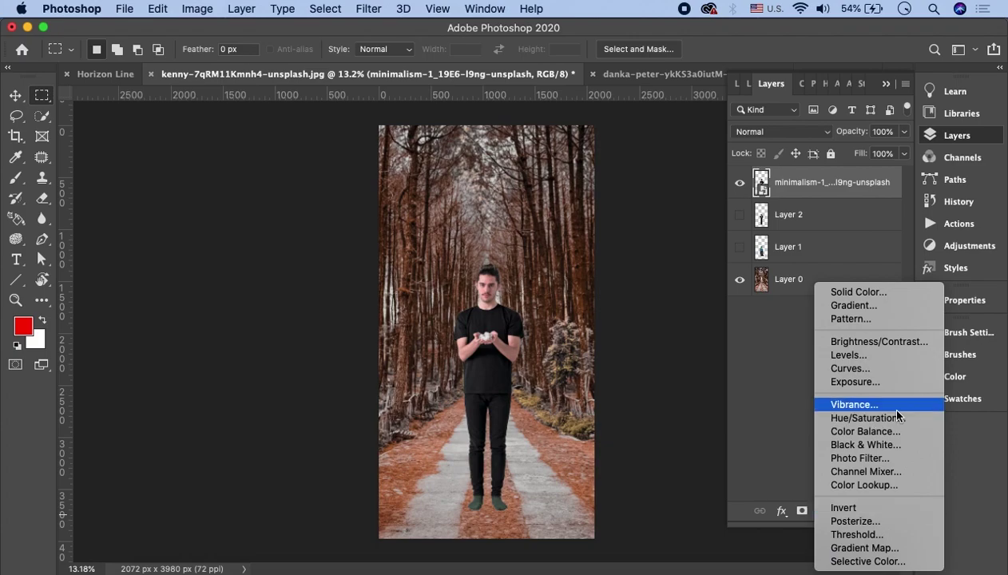
{"action": "left_click", "coordinate": [856, 405]}
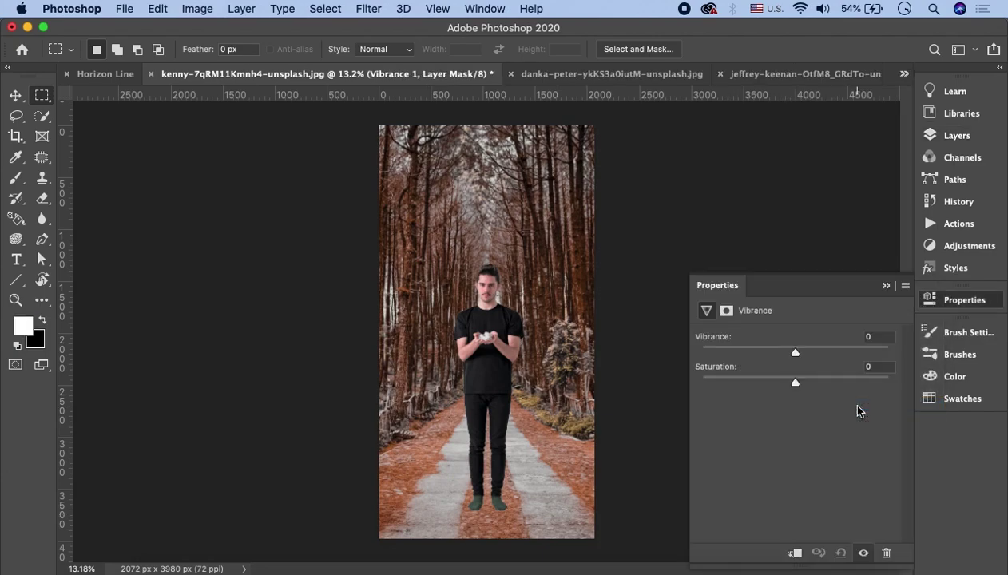
- Clip Vibrance 1 to the man's layer and set Vibrance -34, Saturation -7
{"action": "left_click", "coordinate": [981, 135]}
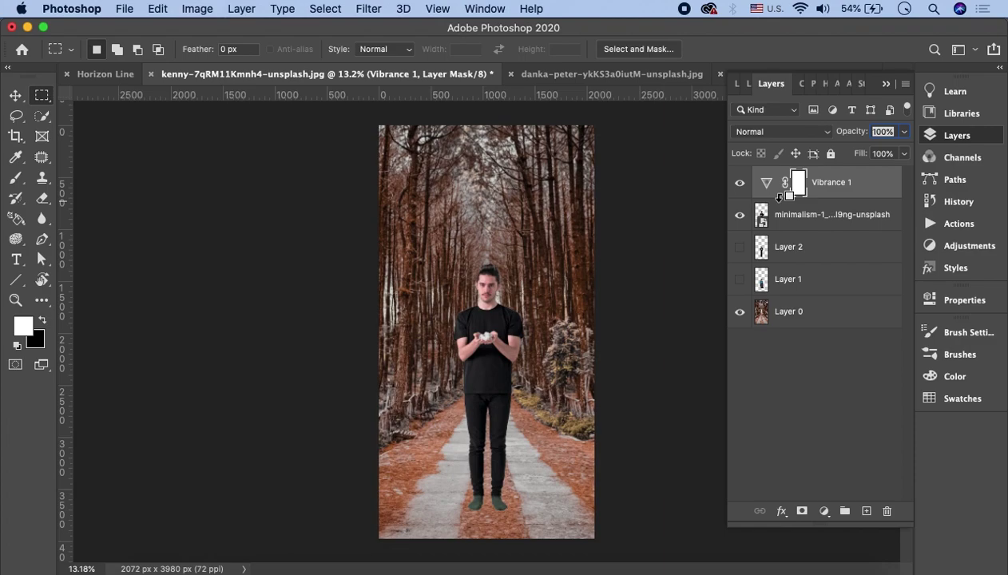
{"action": "left_click", "coordinate": [779, 197], "text": "alt"}
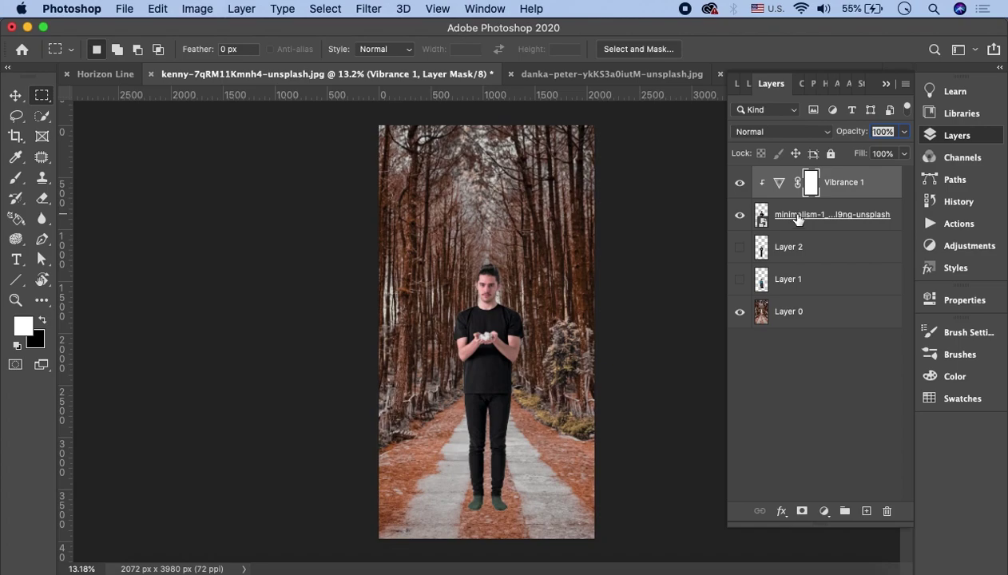
{"action": "double_click", "coordinate": [780, 186]}
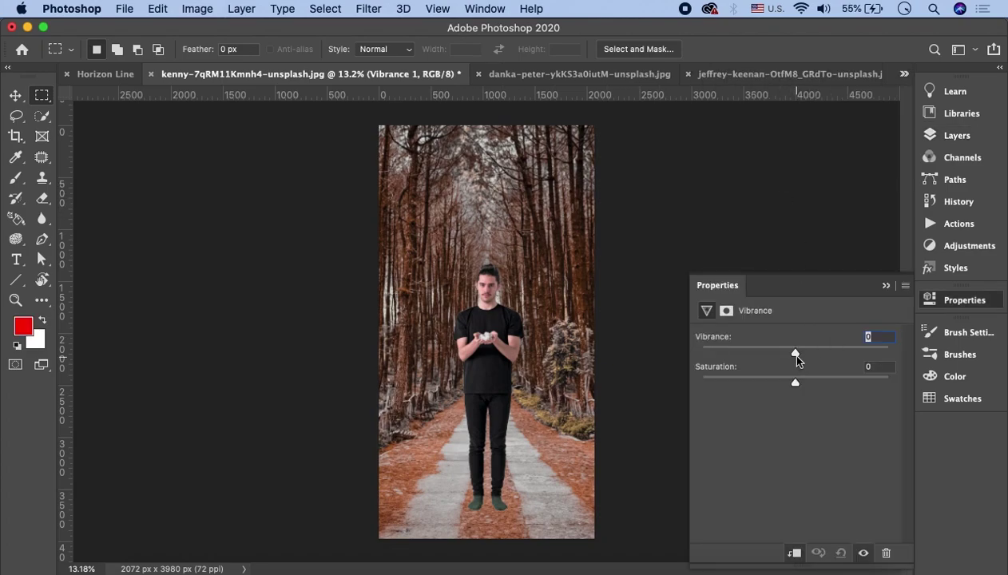
{"action": "mouse_move", "coordinate": [795, 352]}
{"action": "left_mouse_down"}
{"action": "mouse_move", "coordinate": [741, 352]}
{"action": "mouse_move", "coordinate": [763, 355]}
{"action": "mouse_move", "coordinate": [773, 387]}
{"action": "mouse_move", "coordinate": [826, 386]}
{"action": "mouse_move", "coordinate": [762, 387]}
{"action": "mouse_move", "coordinate": [790, 386]}
{"action": "left_mouse_up"}
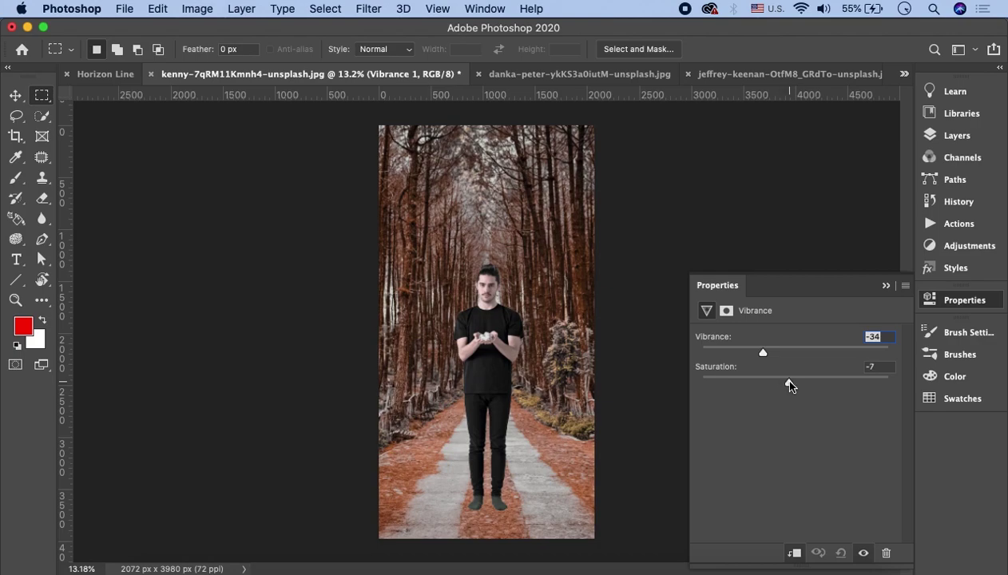
{"action": "key", "text": "F7"}
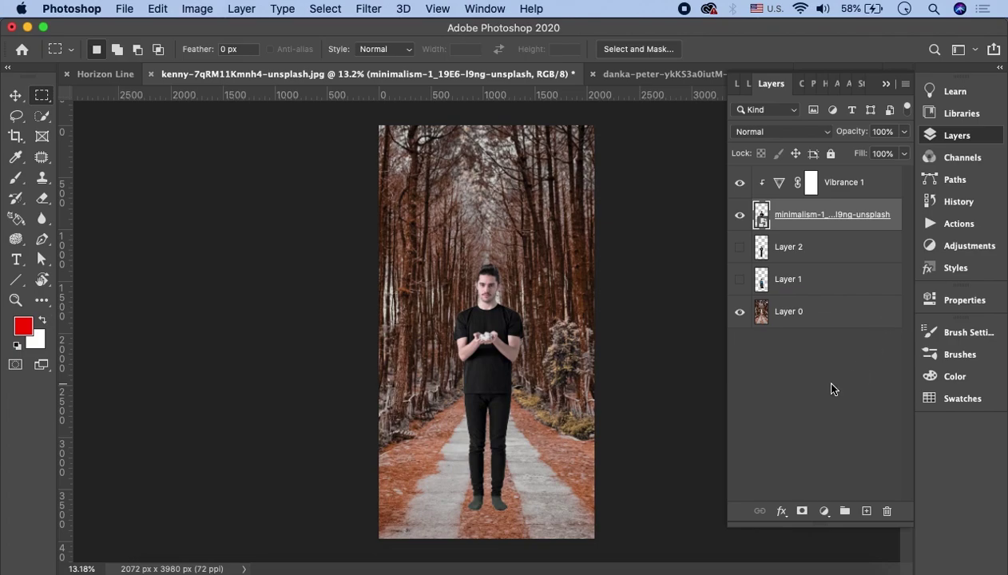
{"action": "left_click", "coordinate": [824, 511]}
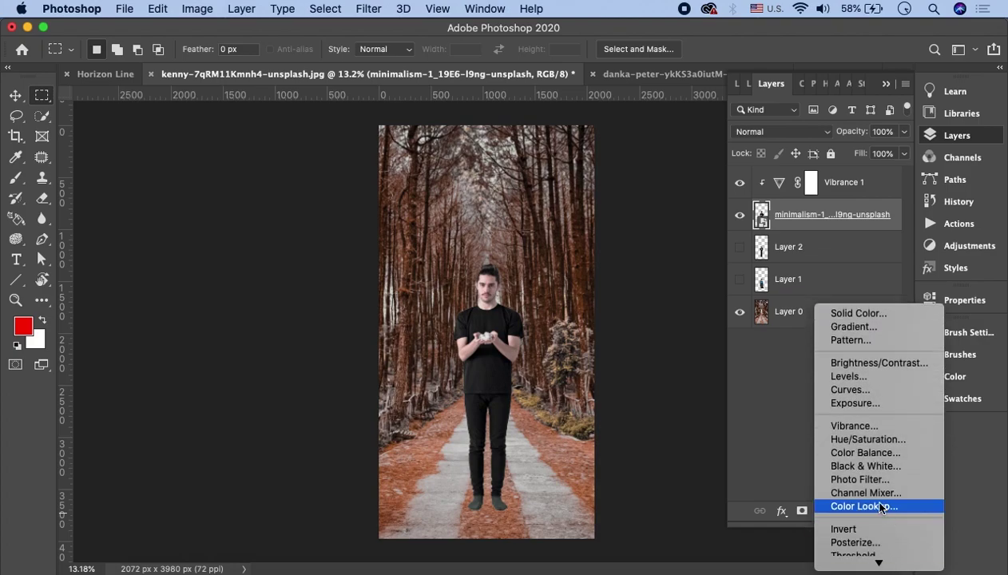
- Add a Photo Filter adjustment using Warming Filter (85) at 84% density
{"action": "left_click", "coordinate": [869, 484]}
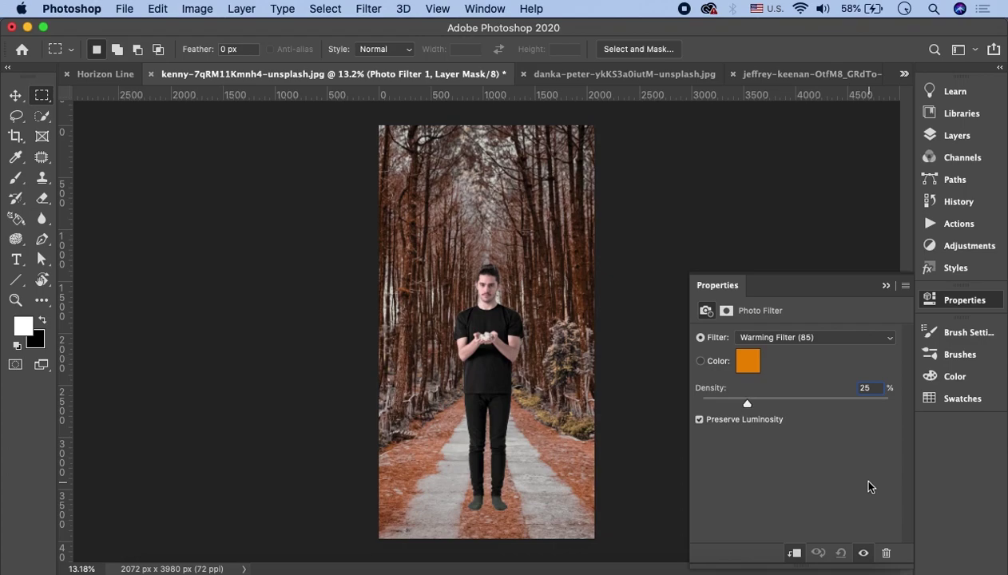
{"action": "left_click", "coordinate": [780, 342]}
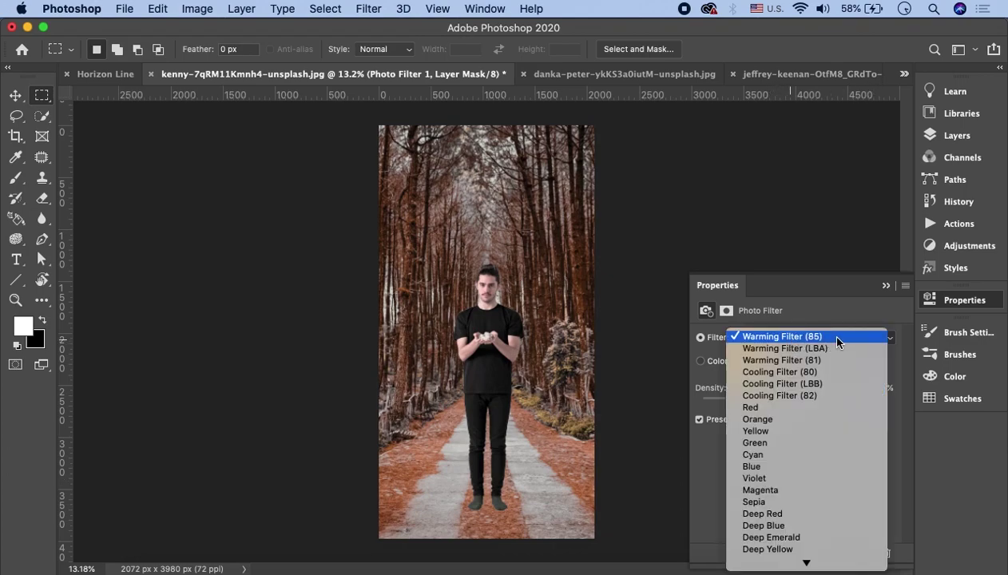
{"action": "left_click", "coordinate": [824, 337]}
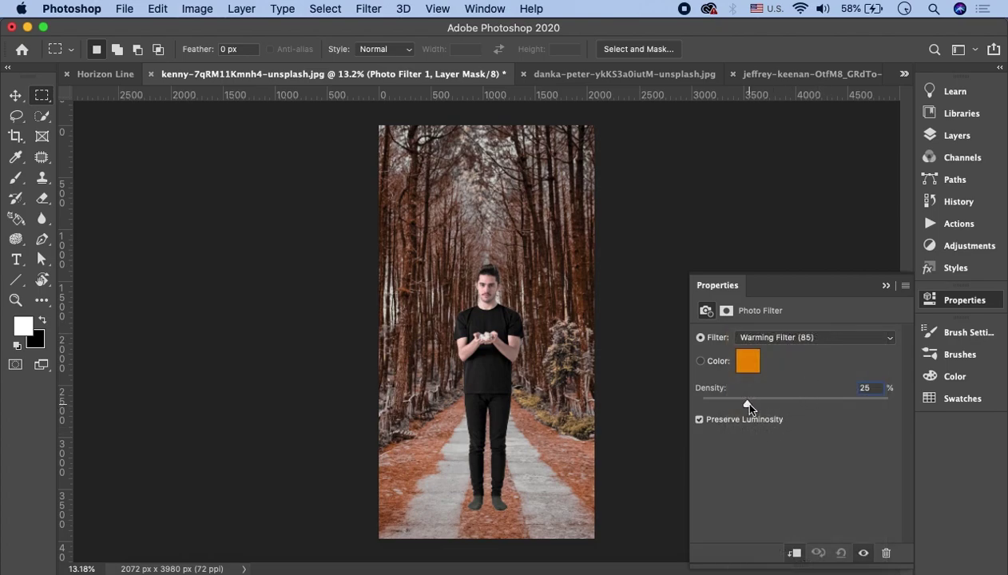
{"action": "left_click_drag", "start_coordinate": [748, 405], "coordinate": [803, 409]}
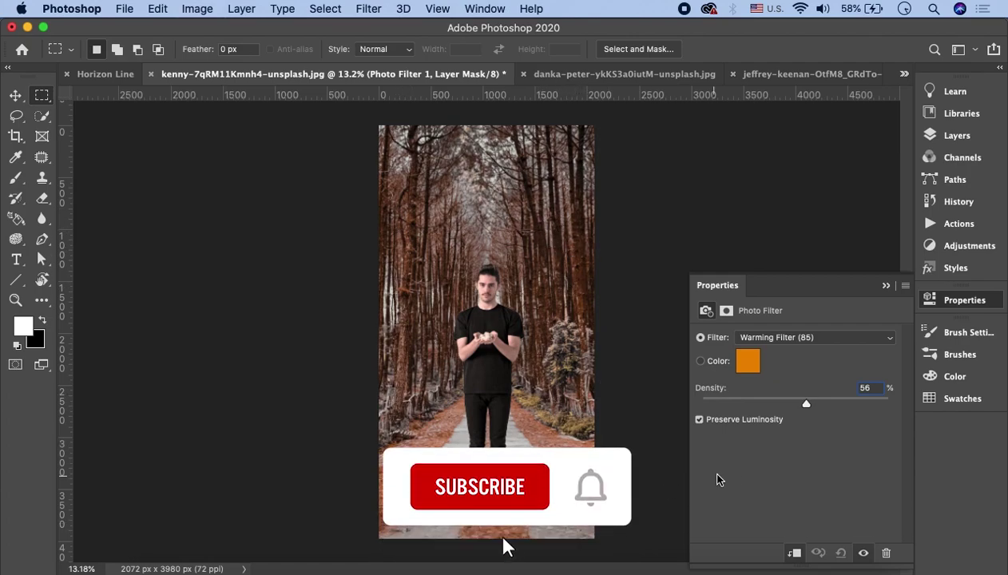
{"action": "left_click_drag", "start_coordinate": [806, 405], "coordinate": [860, 407]}
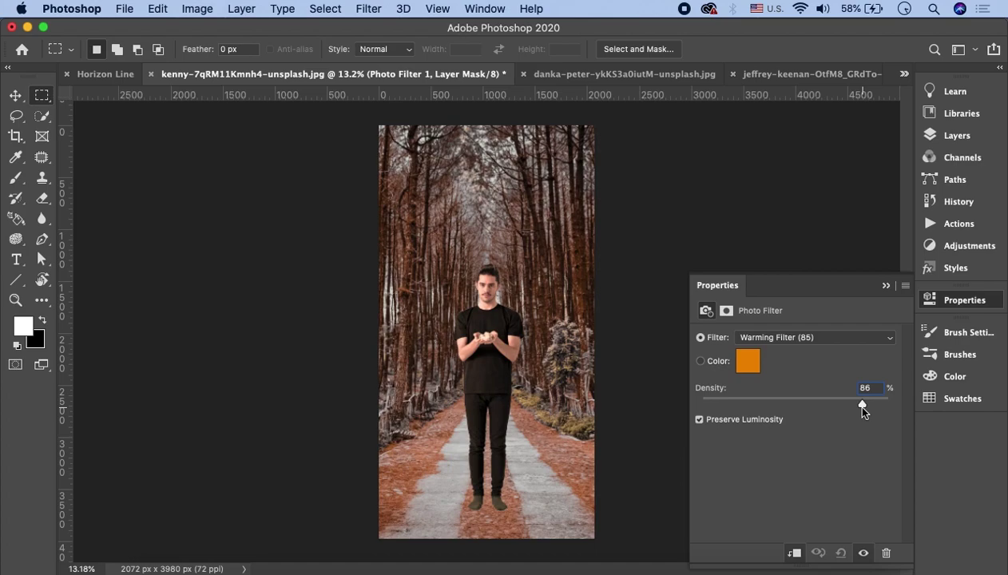
{"action": "left_click_drag", "start_coordinate": [859, 406], "coordinate": [857, 406]}
{"action": "left_click_drag", "start_coordinate": [858, 413], "coordinate": [857, 413]}
{"action": "left_click_drag", "start_coordinate": [857, 407], "coordinate": [859, 406]}
{"action": "left_click", "coordinate": [886, 286]}
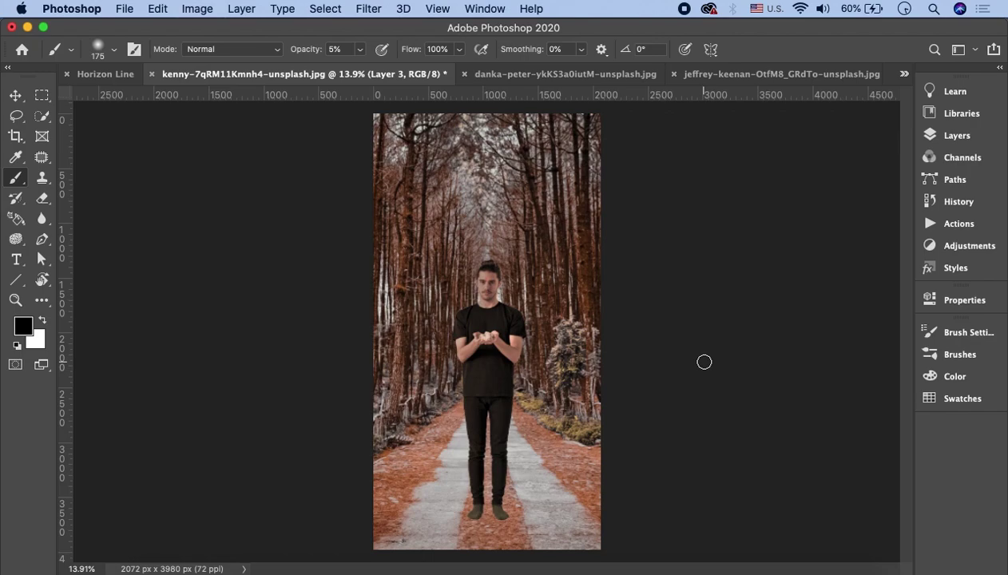
- Create a new Layer 4 beneath the man's layer with a 400-pixel brush
{"action": "left_click", "coordinate": [955, 135]}
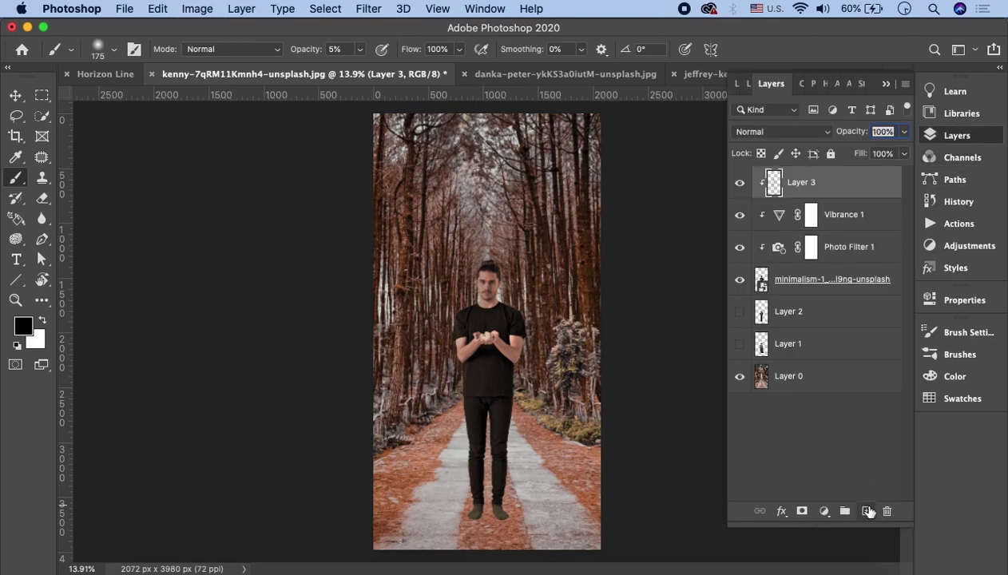
{"action": "left_click", "coordinate": [866, 511]}
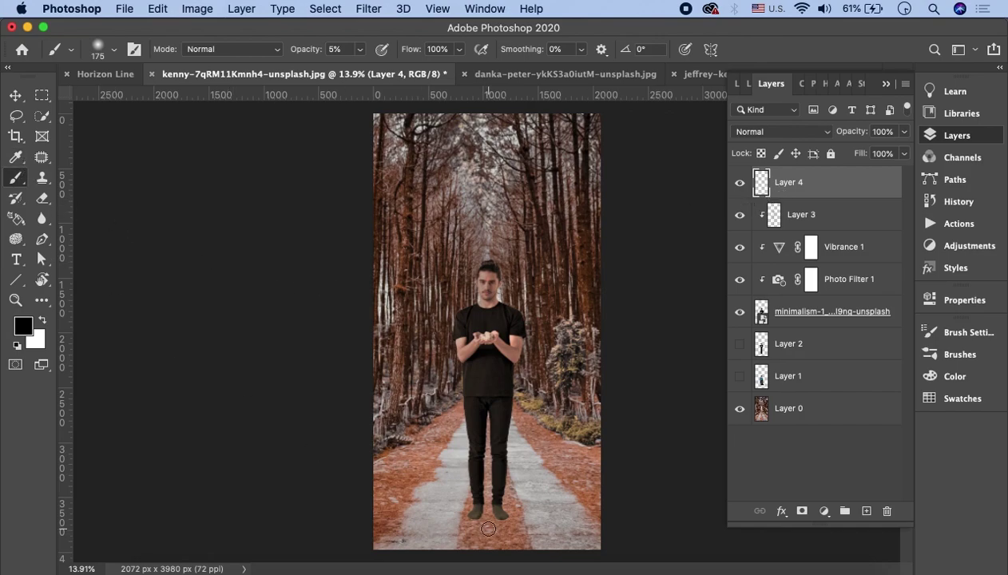
{"action": "key", "text": "bracketright"}
{"action": "key", "text": "bracketright"}
{"action": "key", "text": "bracketright"}
{"action": "scroll", "coordinate": [491, 531], "scroll_direction": "up", "scroll_amount": 3}
{"action": "scroll", "coordinate": [492, 533], "scroll_direction": "down", "scroll_amount": 5}
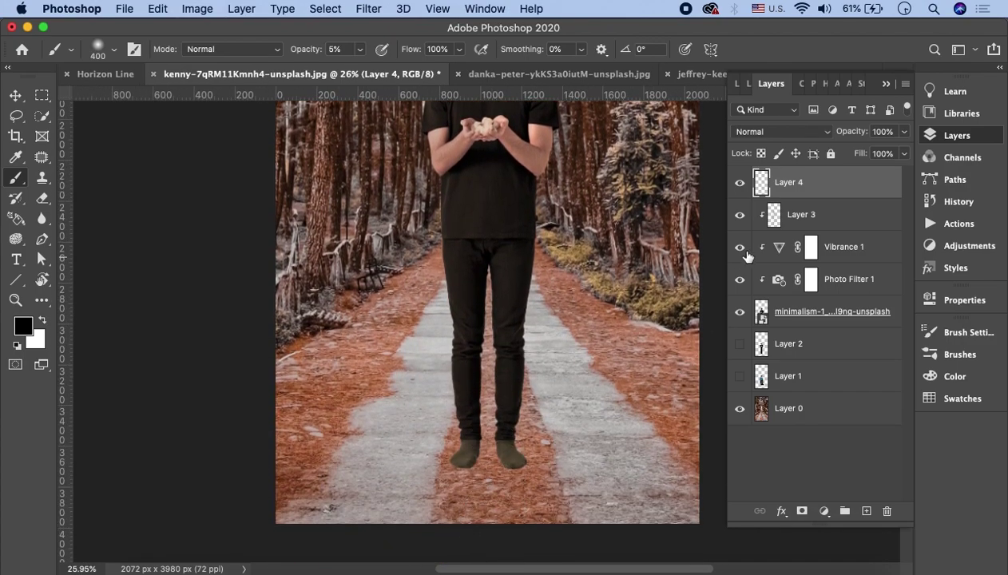
{"action": "left_click_drag", "start_coordinate": [772, 185], "coordinate": [769, 322]}
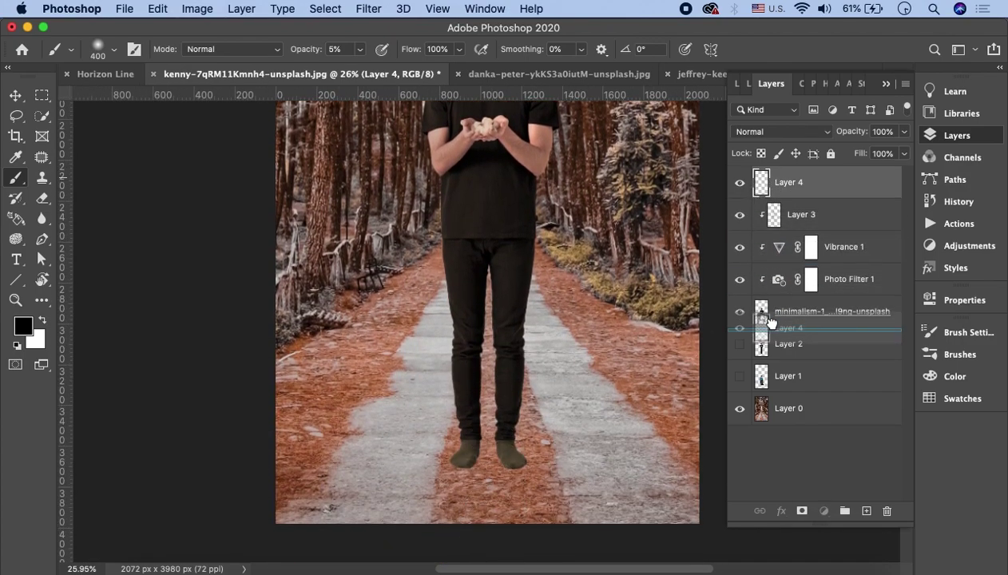
{"action": "left_click_drag", "start_coordinate": [769, 321], "coordinate": [769, 326]}
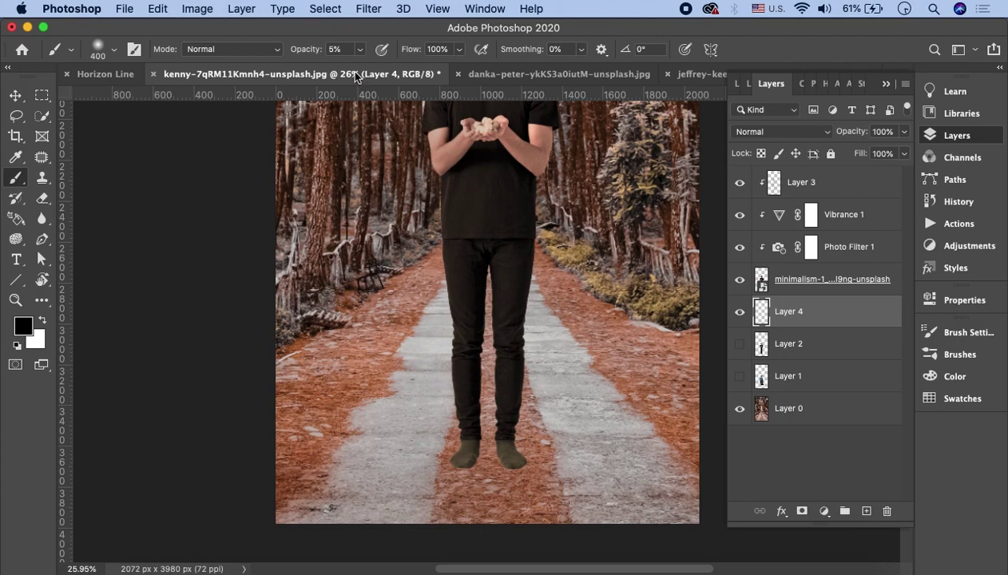
- Set brush opacity to 15% and paint soft black shadow around the feet
{"action": "left_click", "coordinate": [339, 50]}
{"action": "type", "text": "15"}
{"action": "left_click_drag", "start_coordinate": [416, 472], "coordinate": [551, 447]}
{"action": "mouse_move", "coordinate": [423, 407]}
{"action": "left_mouse_down"}
{"action": "mouse_move", "coordinate": [484, 450]}
{"action": "mouse_move", "coordinate": [530, 451]}
{"action": "left_mouse_up"}
{"action": "scroll", "coordinate": [634, 343], "scroll_direction": "down", "scroll_amount": 3}
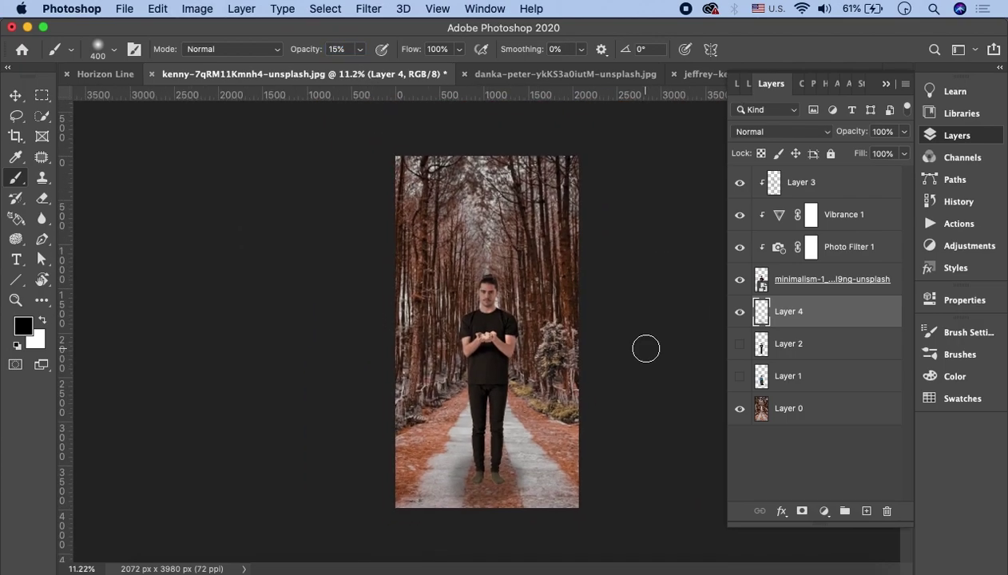
- Try deeper broad shading around both feet, then undo the strokes
{"action": "scroll", "coordinate": [480, 521], "scroll_direction": "up", "scroll_amount": 5}
{"action": "key", "text": "bracketleft"}
{"action": "key", "text": "bracketleft"}
{"action": "key", "text": "bracketleft"}
{"action": "mouse_move", "coordinate": [427, 480]}
{"action": "left_mouse_down"}
{"action": "mouse_move", "coordinate": [446, 450]}
{"action": "mouse_move", "coordinate": [529, 478]}
{"action": "mouse_move", "coordinate": [470, 480]}
{"action": "mouse_move", "coordinate": [543, 479]}
{"action": "left_mouse_up"}
{"action": "scroll", "coordinate": [479, 487], "scroll_direction": "down", "scroll_amount": 3}
{"action": "scroll", "coordinate": [479, 491], "scroll_direction": "down", "scroll_amount": 2}
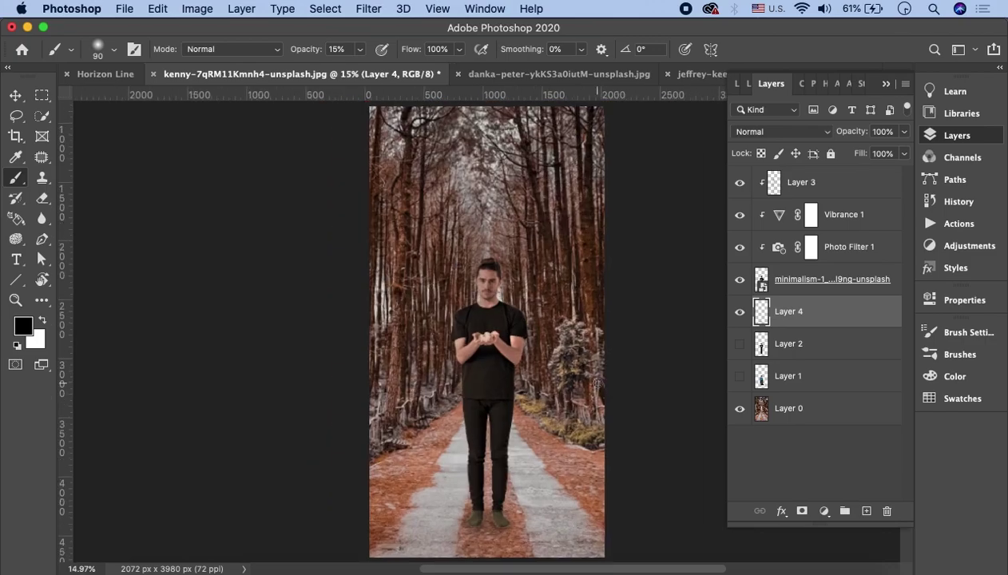
{"action": "scroll", "coordinate": [483, 364], "scroll_direction": "up", "scroll_amount": 5}
{"action": "scroll", "coordinate": [483, 364], "scroll_direction": "up", "scroll_amount": 1}
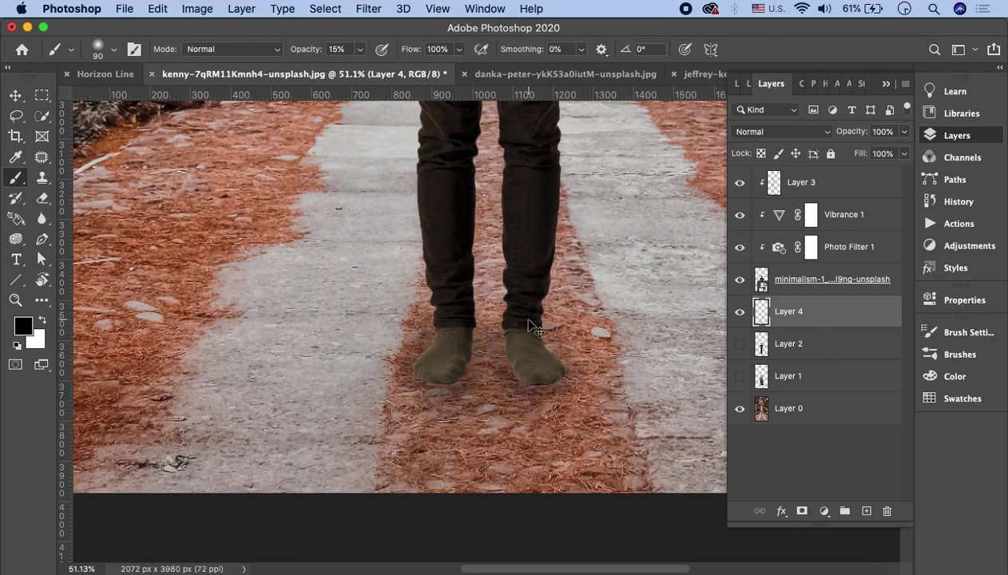
{"action": "key", "text": "ctrl+z"}
- Paint thin contact shadows along both socks' edges with an 8 px airbrush at 25–40% opacity
{"action": "key", "text": "["}
{"action": "key", "text": "["}
{"action": "key", "text": "["}
{"action": "scroll", "coordinate": [496, 359], "scroll_direction": "up", "scroll_amount": 4}
{"action": "scroll", "coordinate": [496, 360], "scroll_direction": "up", "scroll_amount": 2}
{"action": "key", "text": "["}
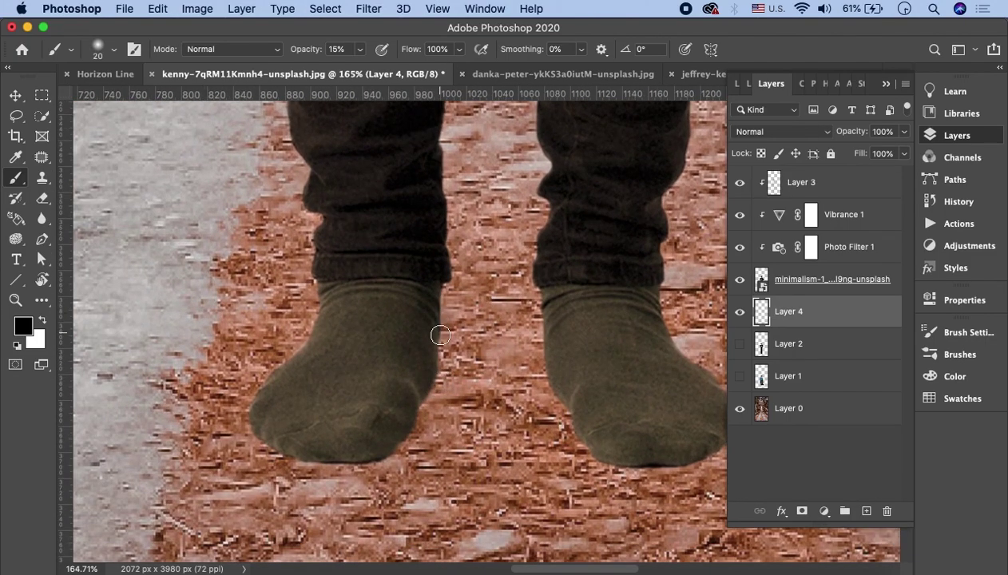
{"action": "key", "text": "shift+alt+p"}
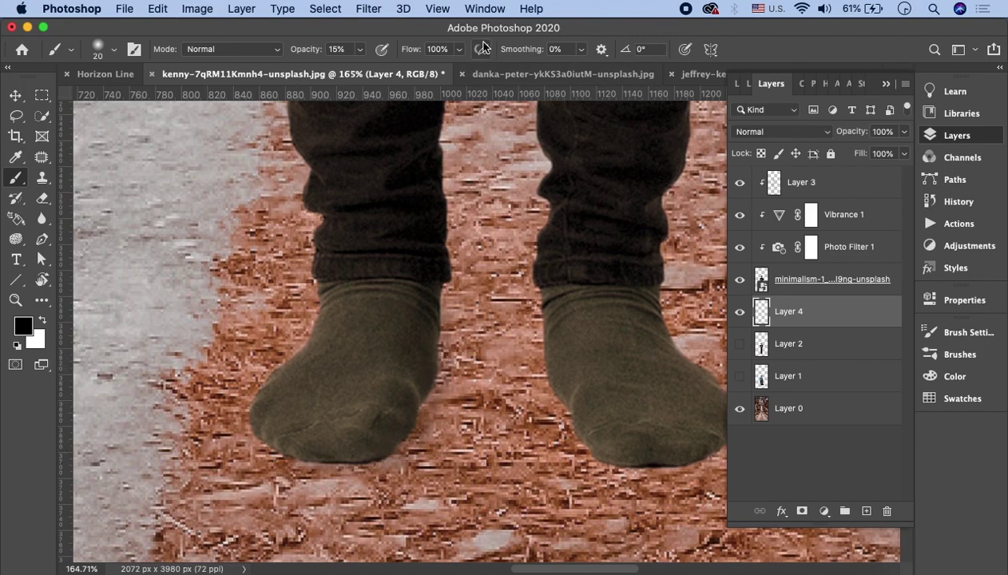
{"action": "key", "text": "["}
{"action": "key", "text": "["}
{"action": "key", "text": "["}
{"action": "key", "text": "2"}
{"action": "key", "text": "5"}
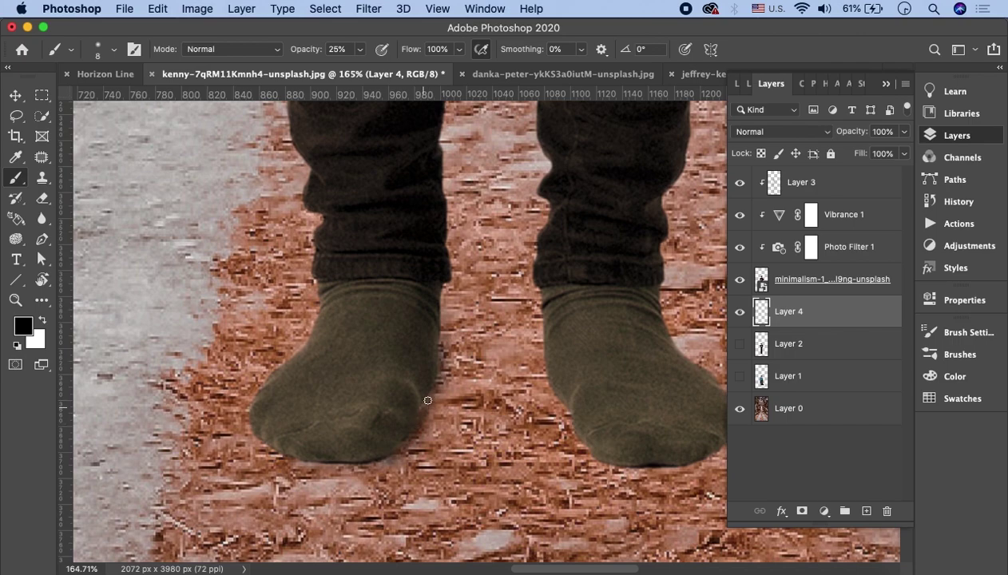
{"action": "left_click_drag", "start_coordinate": [531, 331], "coordinate": [619, 462]}
{"action": "key", "text": "4"}
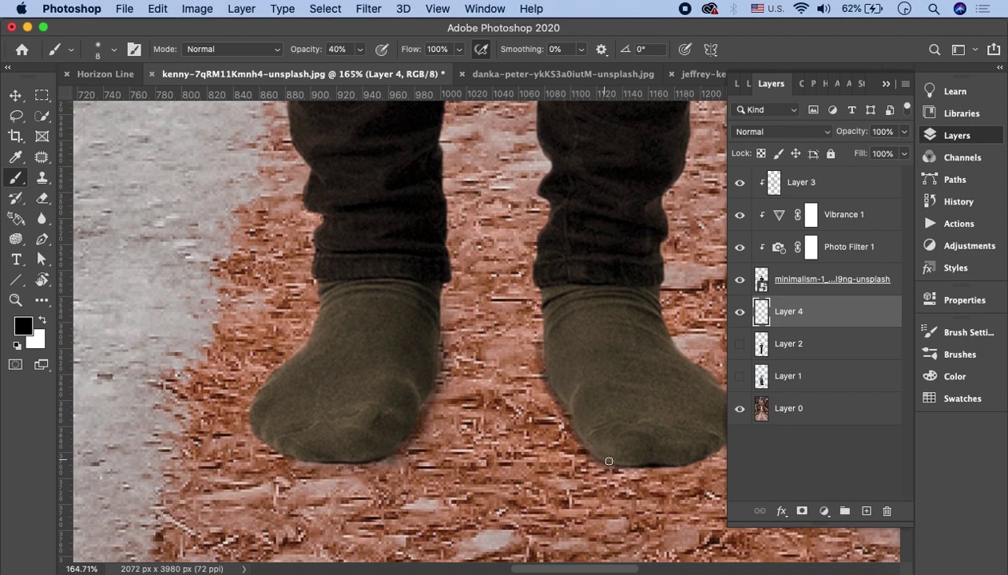
{"action": "left_click_drag", "start_coordinate": [300, 458], "coordinate": [315, 459]}
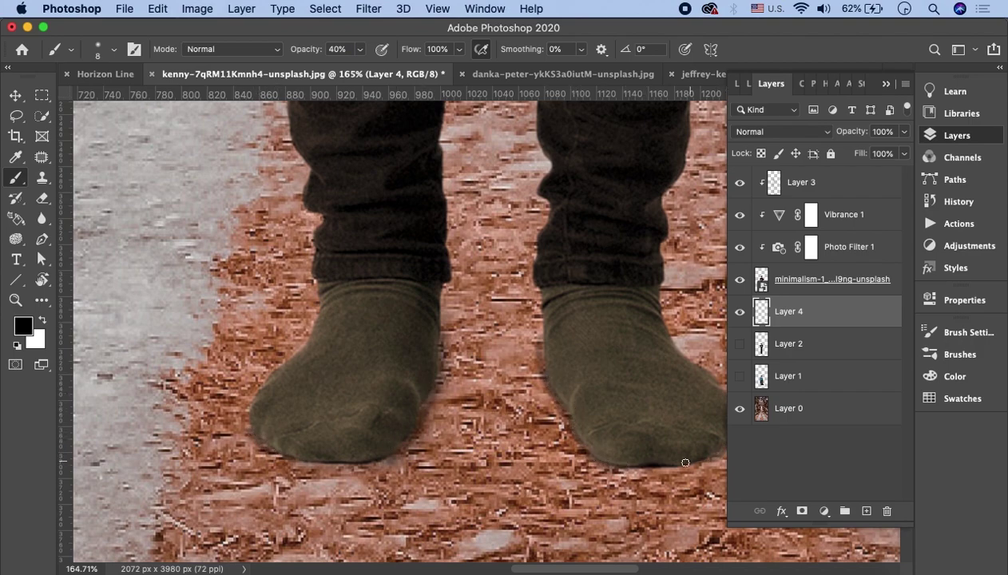
- Switch to the Eraser at 30 pixels and zoom around the feet
{"action": "key", "text": "e"}
{"action": "right_click", "coordinate": [489, 316]}
{"action": "key", "text": "Escape"}
{"action": "key", "text": "bracketleft"}
{"action": "key", "text": "bracketleft"}
{"action": "key", "text": "bracketleft"}
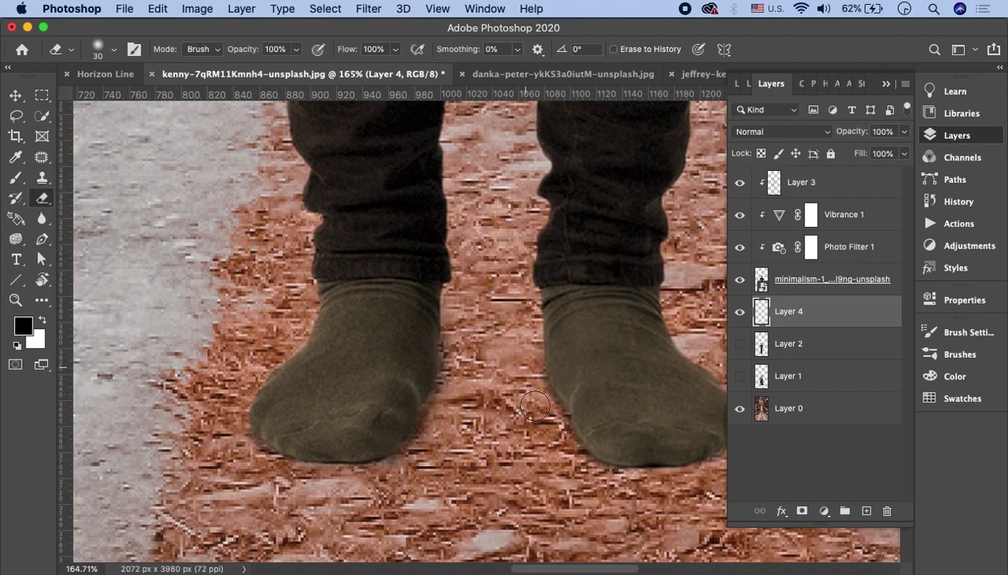
{"action": "scroll", "coordinate": [515, 319], "scroll_direction": "down", "scroll_amount": 5}
{"action": "scroll", "coordinate": [519, 321], "scroll_direction": "up", "scroll_amount": 2}
{"action": "scroll", "coordinate": [519, 321], "scroll_direction": "up", "scroll_amount": 1}
{"action": "scroll", "coordinate": [519, 322], "scroll_direction": "up", "scroll_amount": 2}
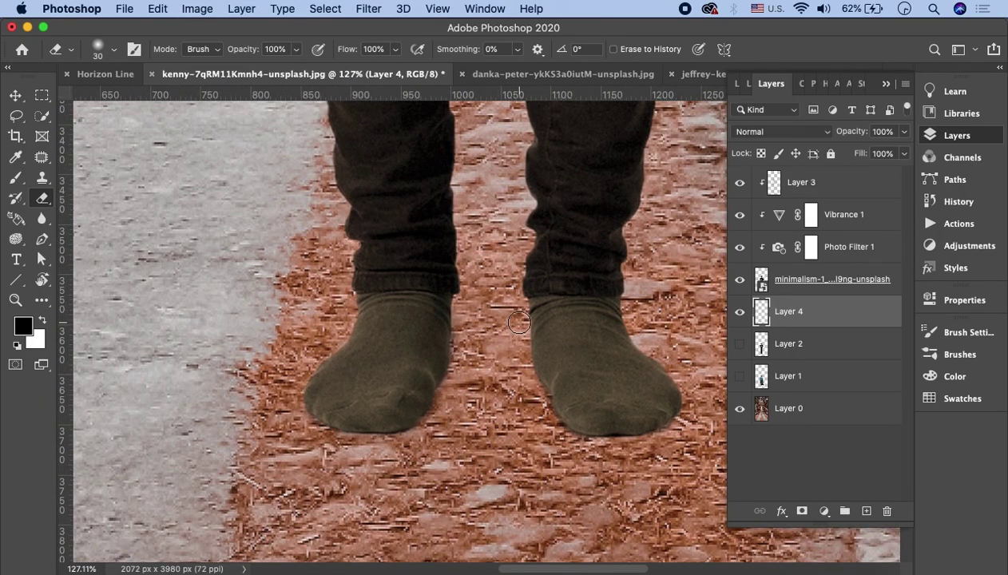
{"action": "scroll", "coordinate": [520, 322], "scroll_direction": "down", "scroll_amount": 2}
{"action": "scroll", "coordinate": [519, 322], "scroll_direction": "down", "scroll_amount": 5}
{"action": "scroll", "coordinate": [520, 322], "scroll_direction": "down", "scroll_amount": 3}
{"action": "scroll", "coordinate": [520, 322], "scroll_direction": "down", "scroll_amount": 3}
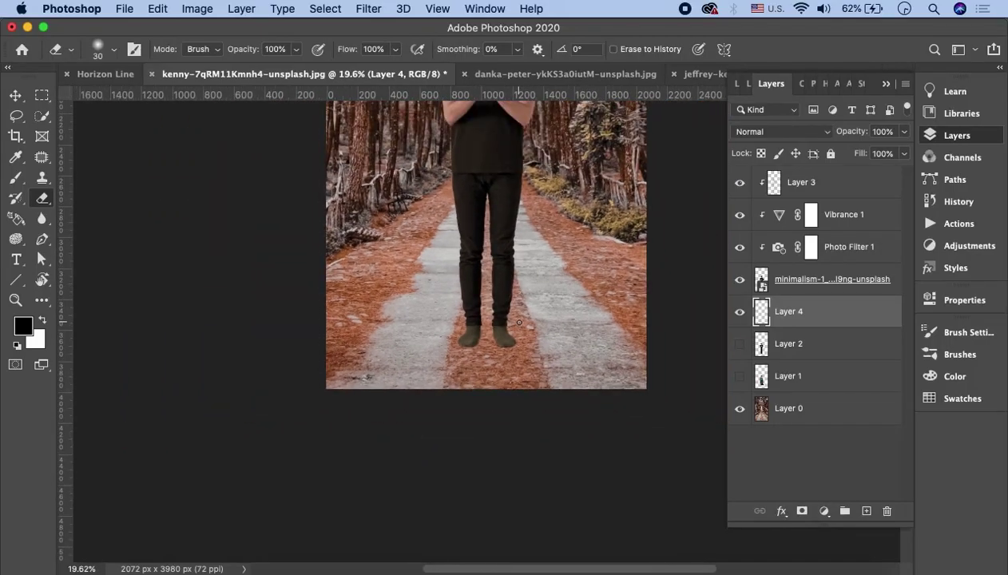
{"action": "scroll", "coordinate": [519, 322], "scroll_direction": "up", "scroll_amount": 4}
{"action": "scroll", "coordinate": [583, 317], "scroll_direction": "up", "scroll_amount": 1}
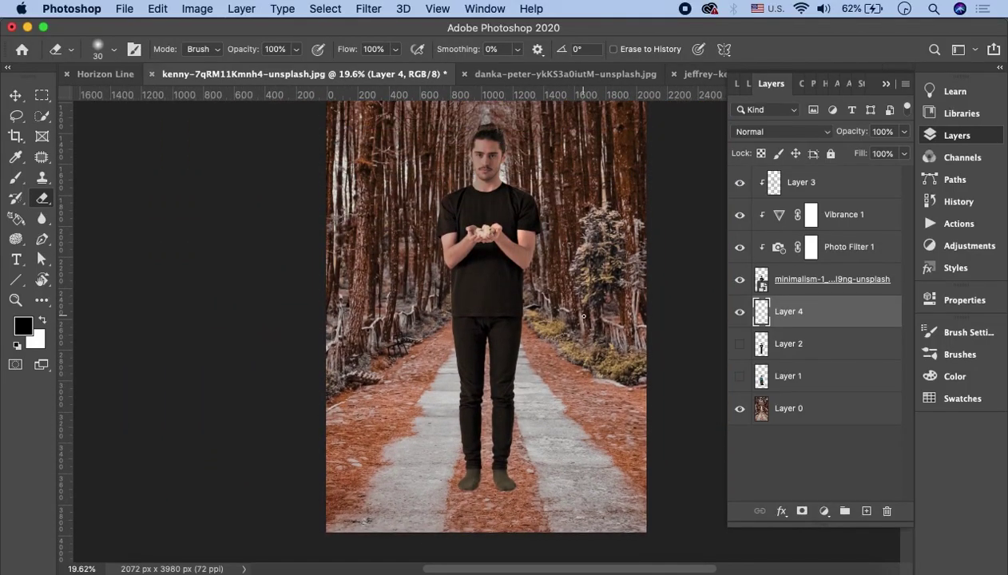